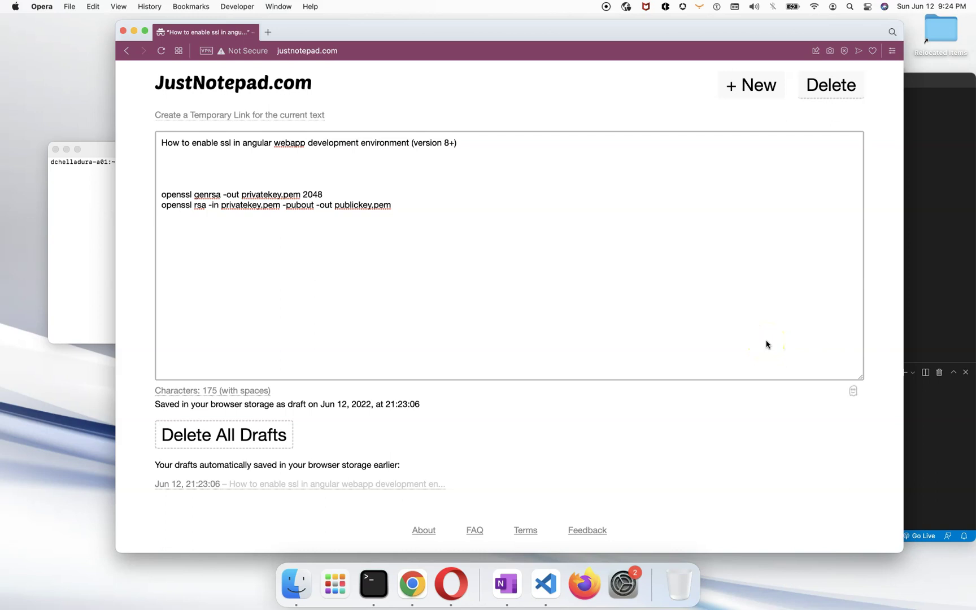
- Bring the Visual Studio Code window with the vdoc workspace in front of Opera
click(941, 481)
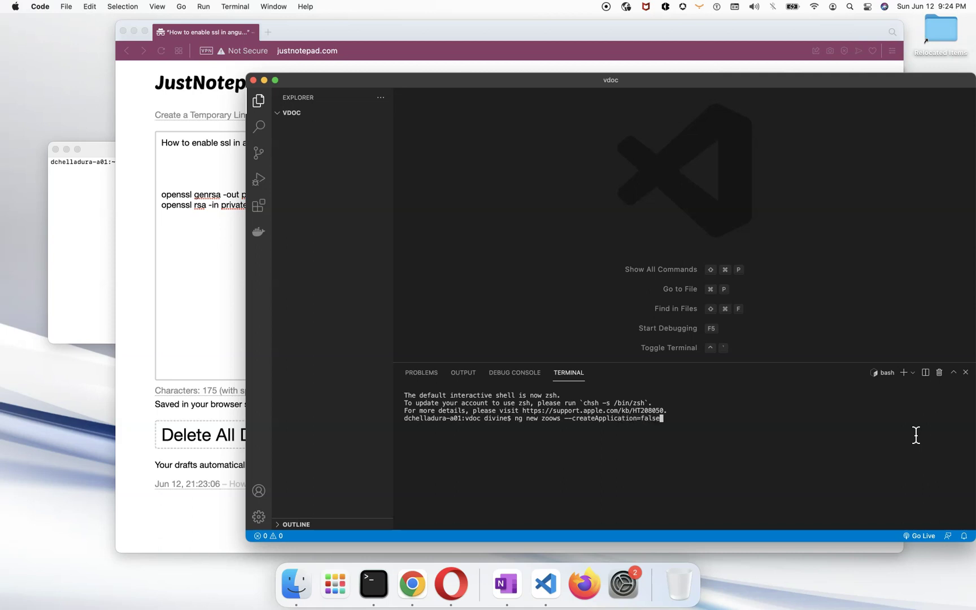
- Create the zoows workspace without an application, accepting strict checking, and move the terminal into it
key(Return)
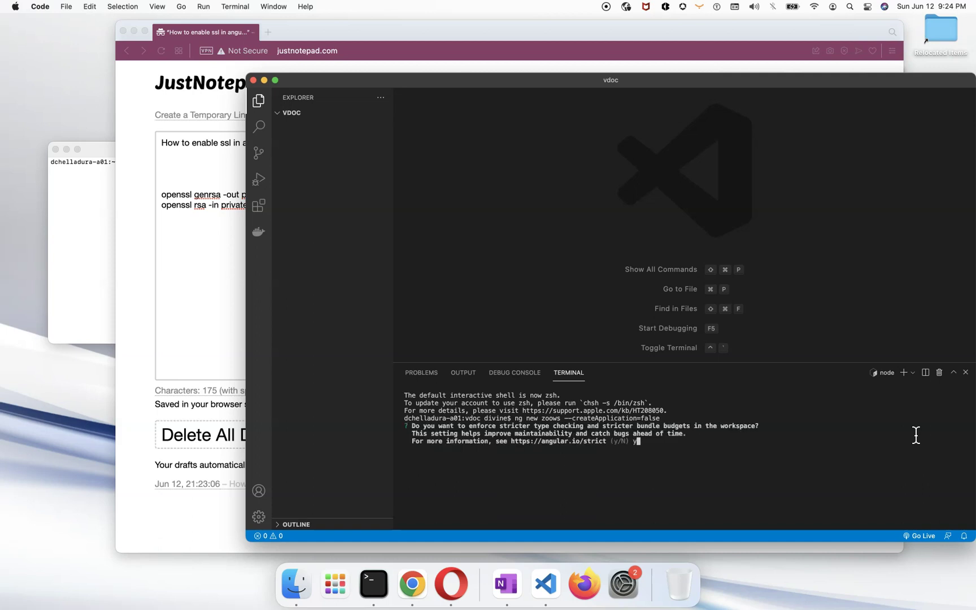
key(Return)
text(cd zoows)
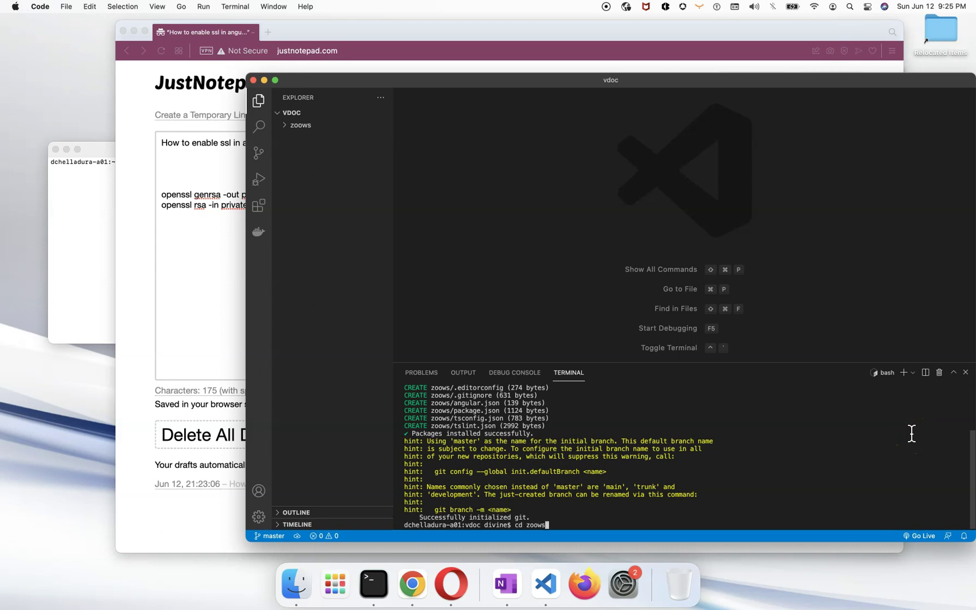
key(Return)
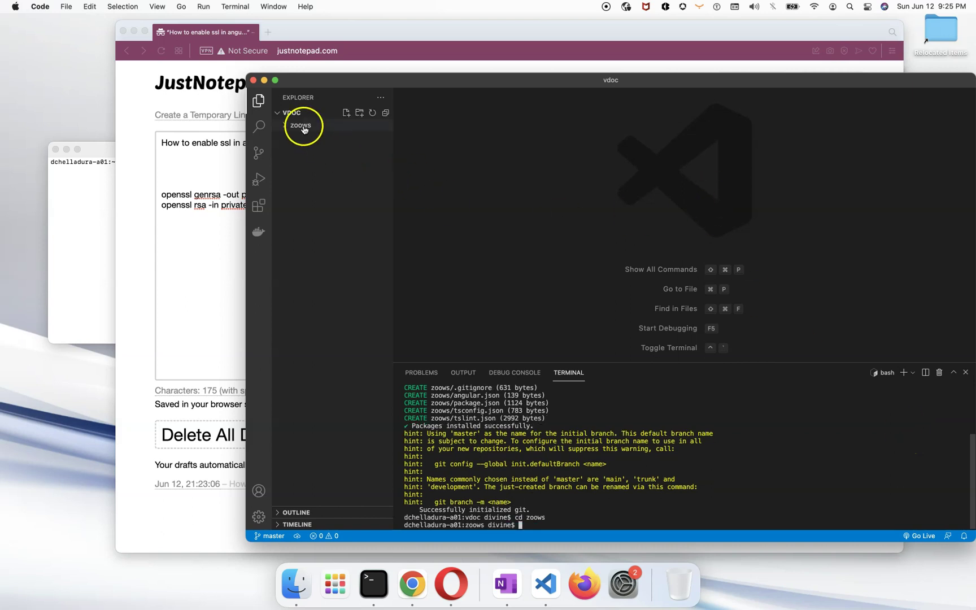
click(298, 126)
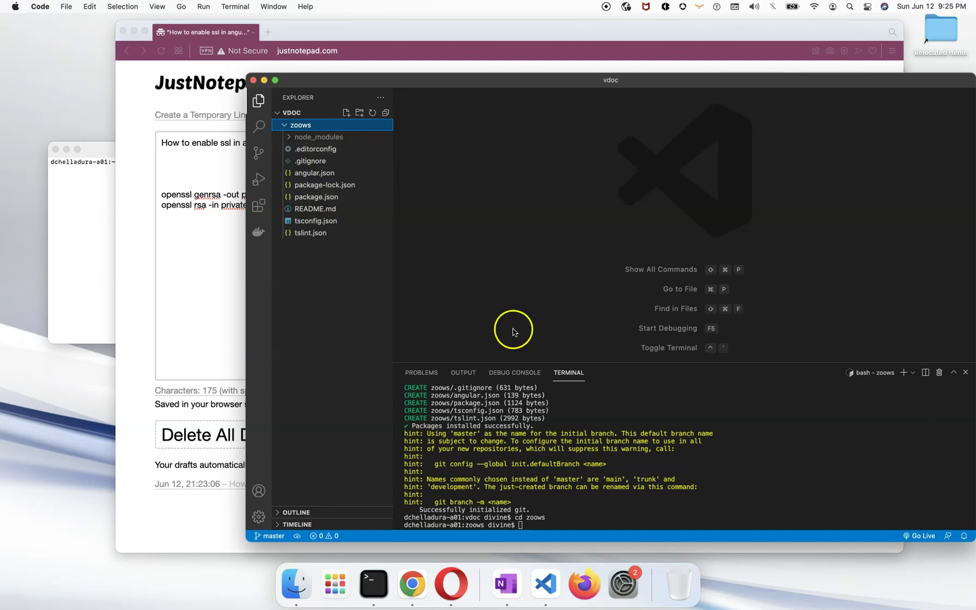
click(610, 496)
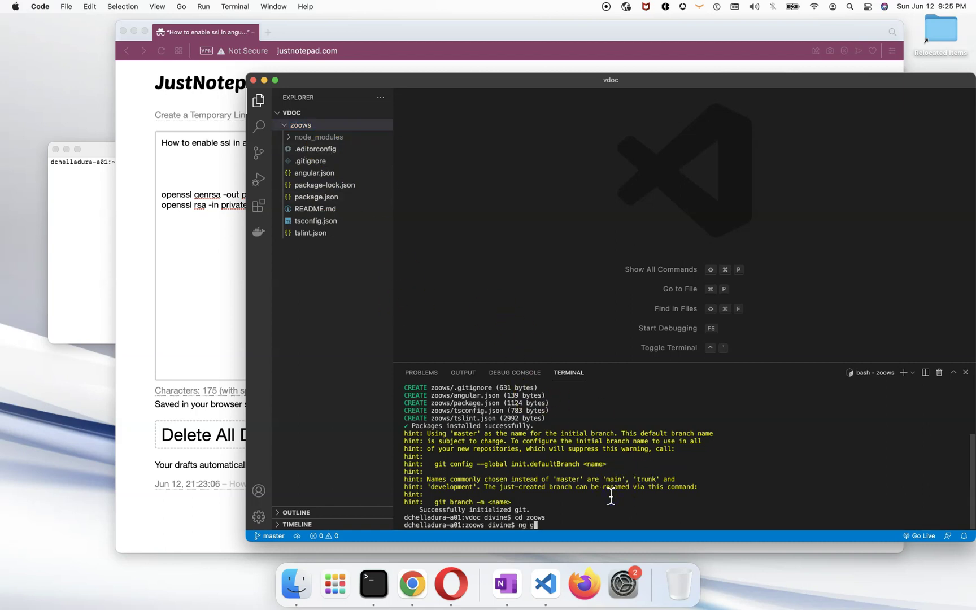
text(ication )
text(zoo)
- Generate the zoo application with Angular routing and SCSS stylesheets
key(Return)
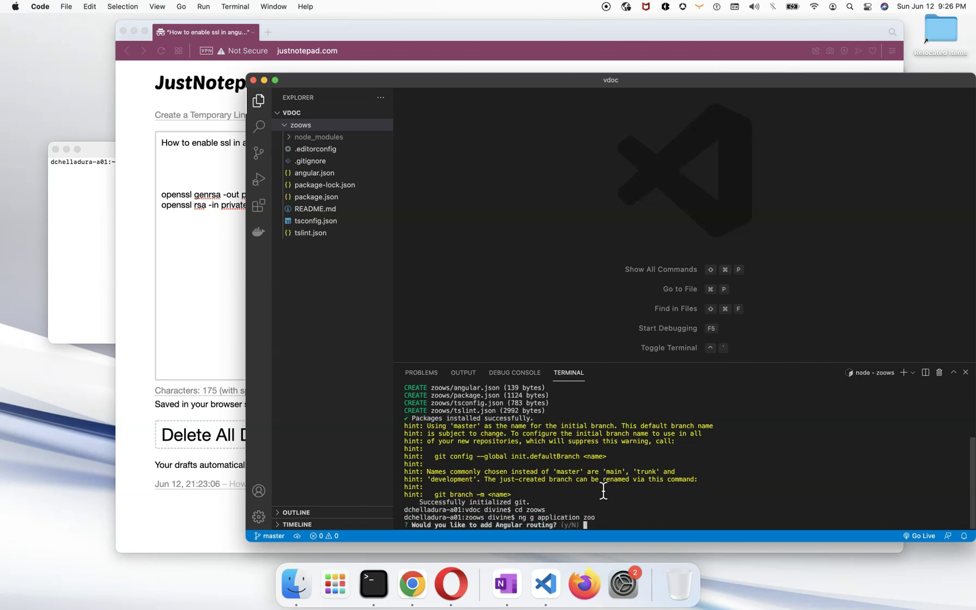
key(Return)
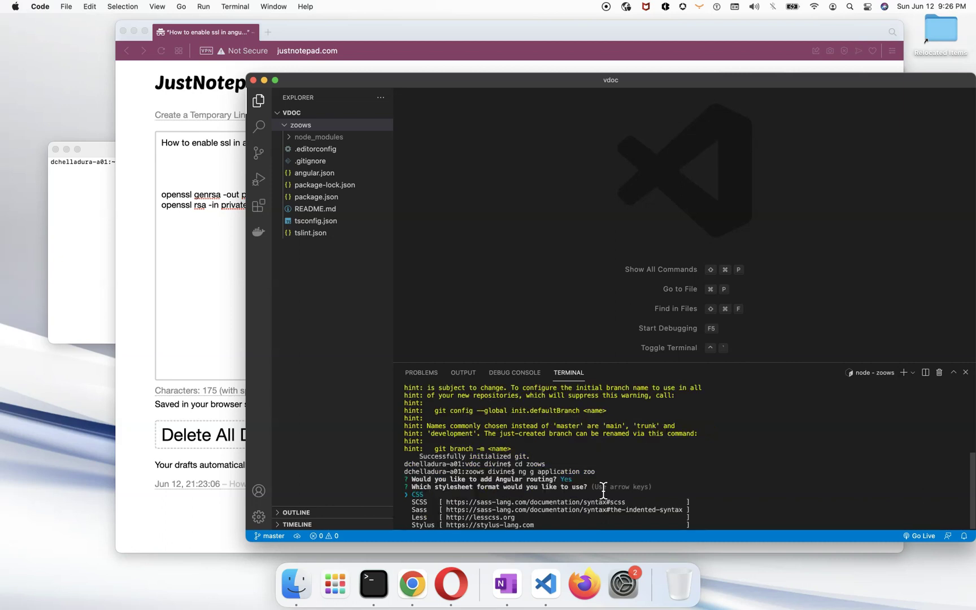
key(Down)
key(Return)
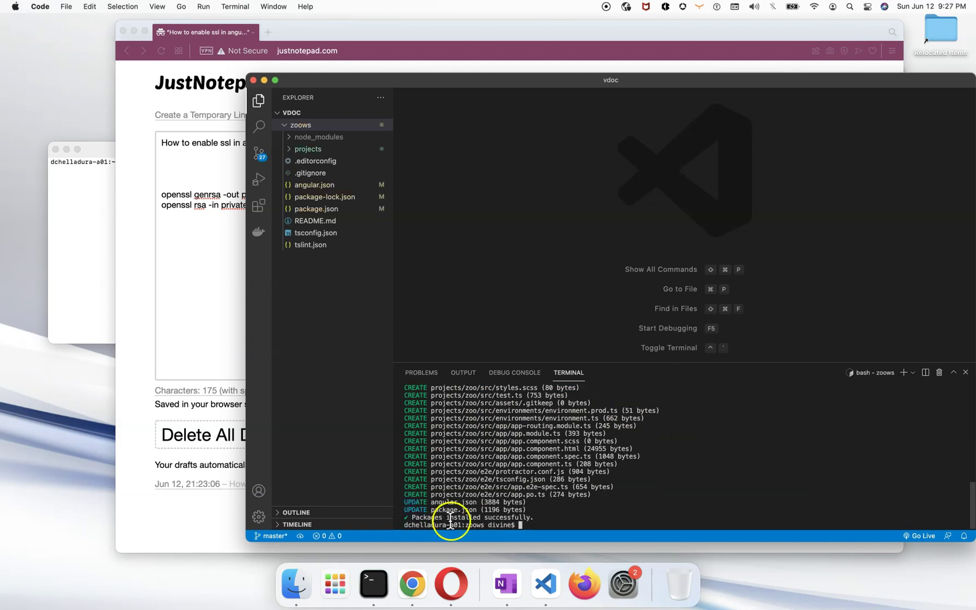
- Change package.json's start script to ng serve --project='zoo'
click(308, 149)
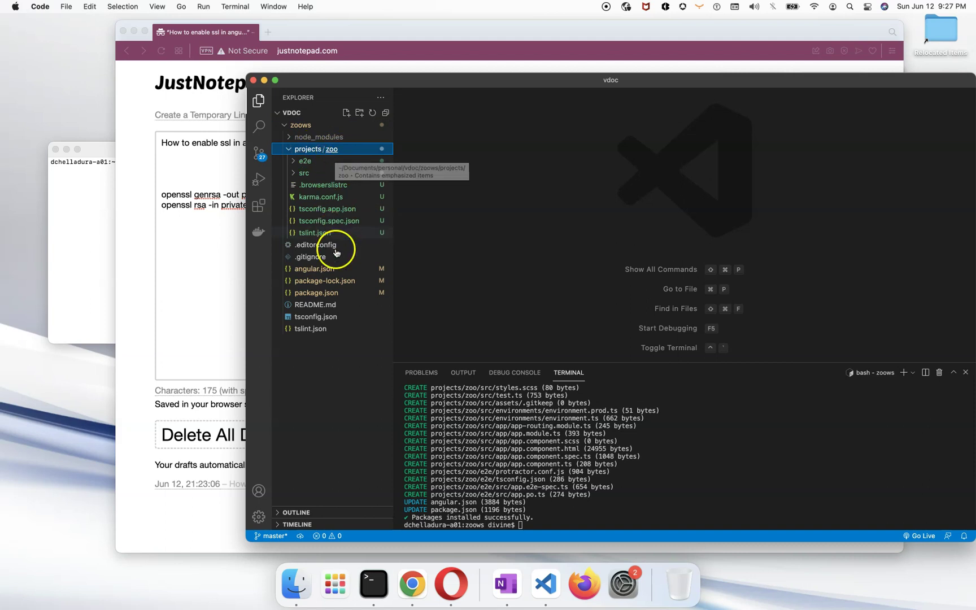
click(337, 295)
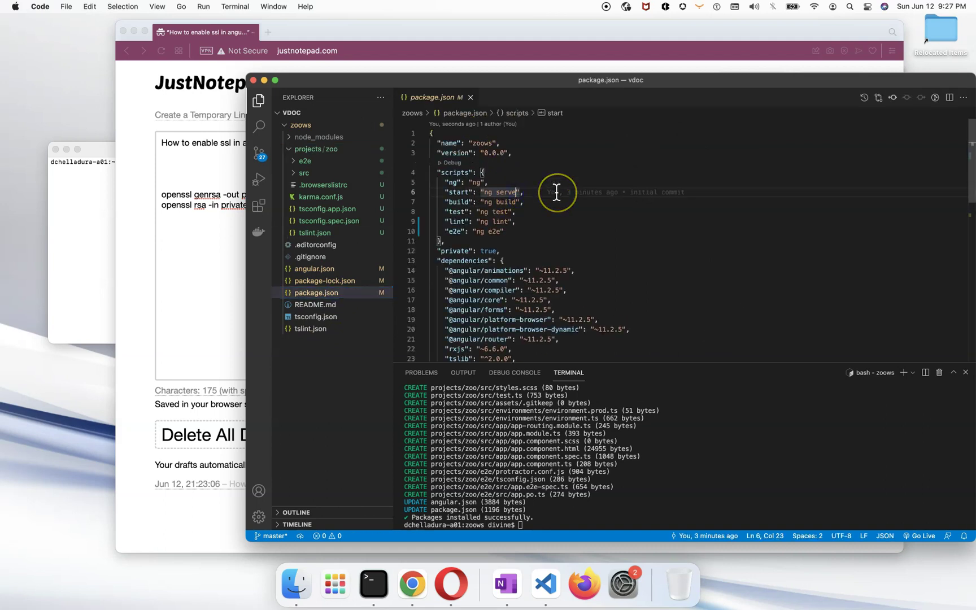
key(Left)
text(project='zoo')
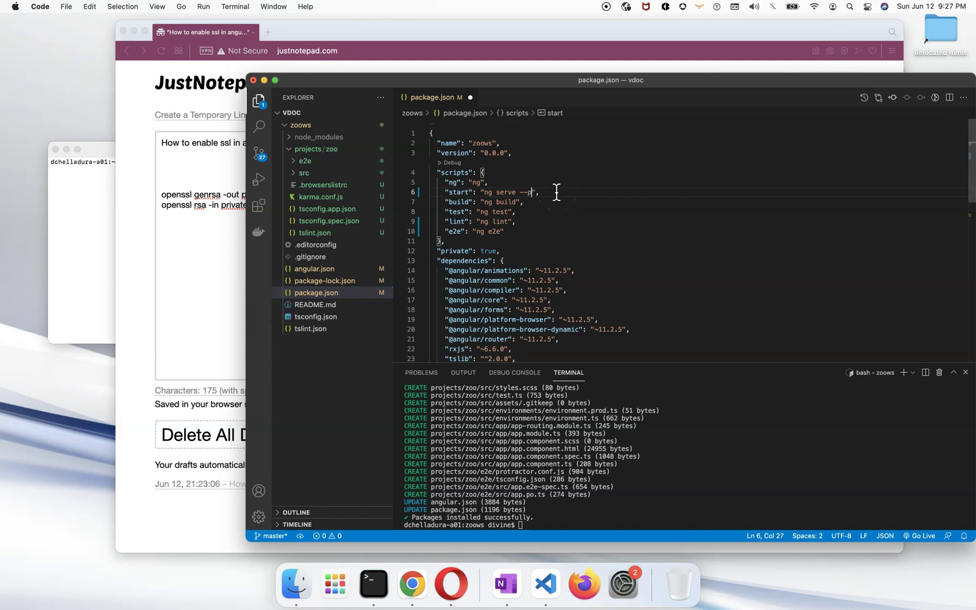
- Run npm start and load the zoo app at localhost:4200 in Opera
click(696, 403)
text(np)
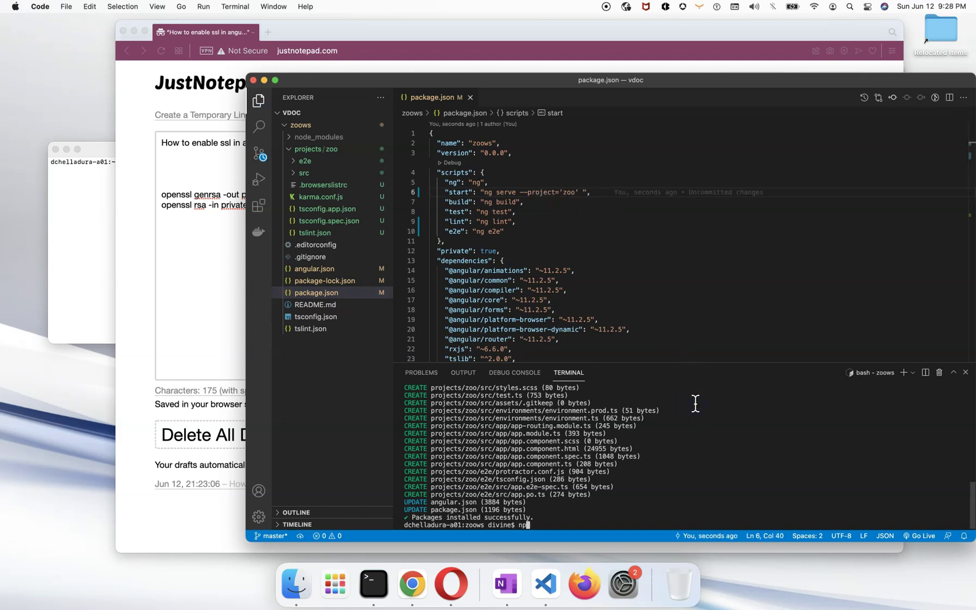
text(m start)
key(Return)
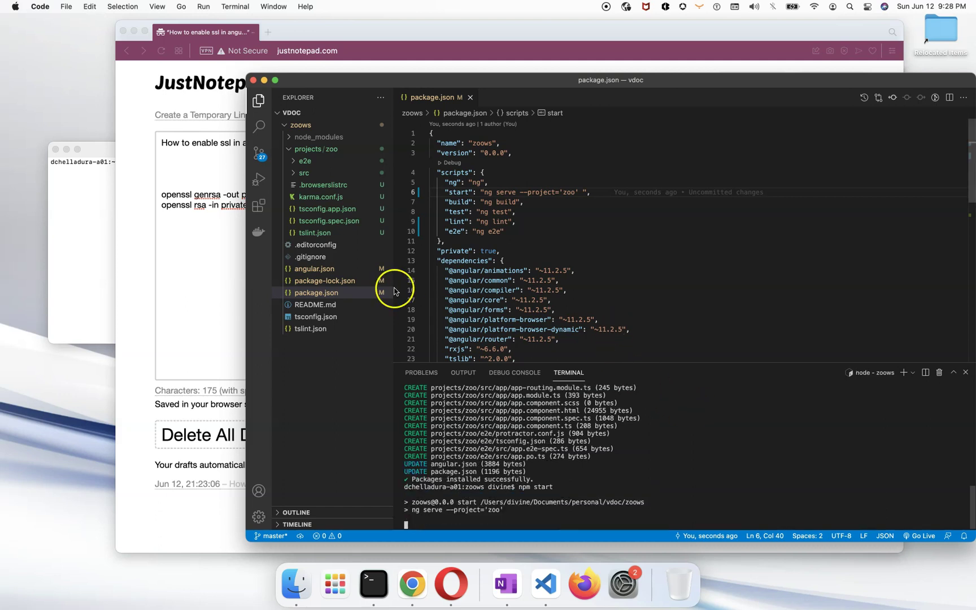
mouse_move(315, 268)
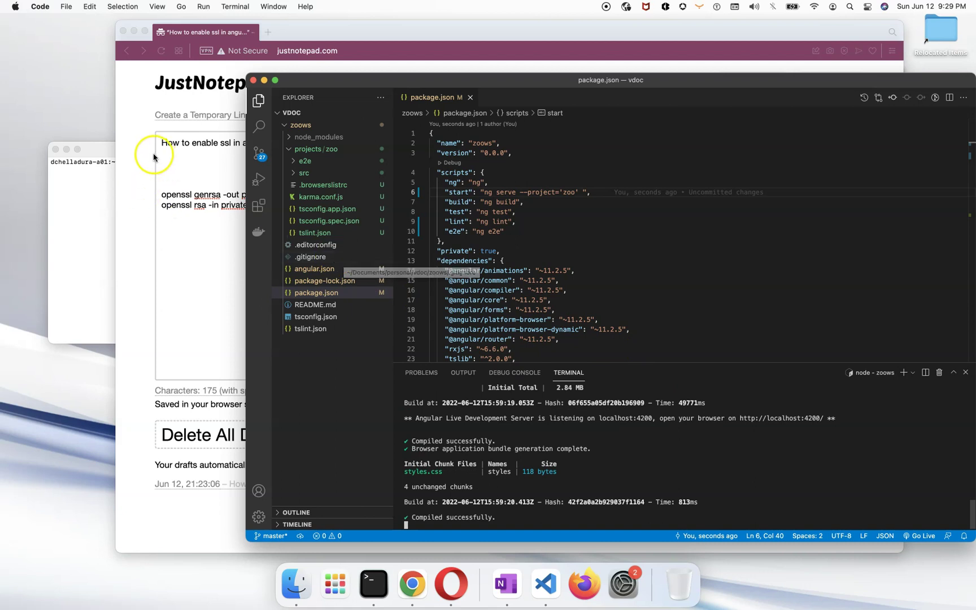
click(158, 149)
click(267, 32)
text(loca)
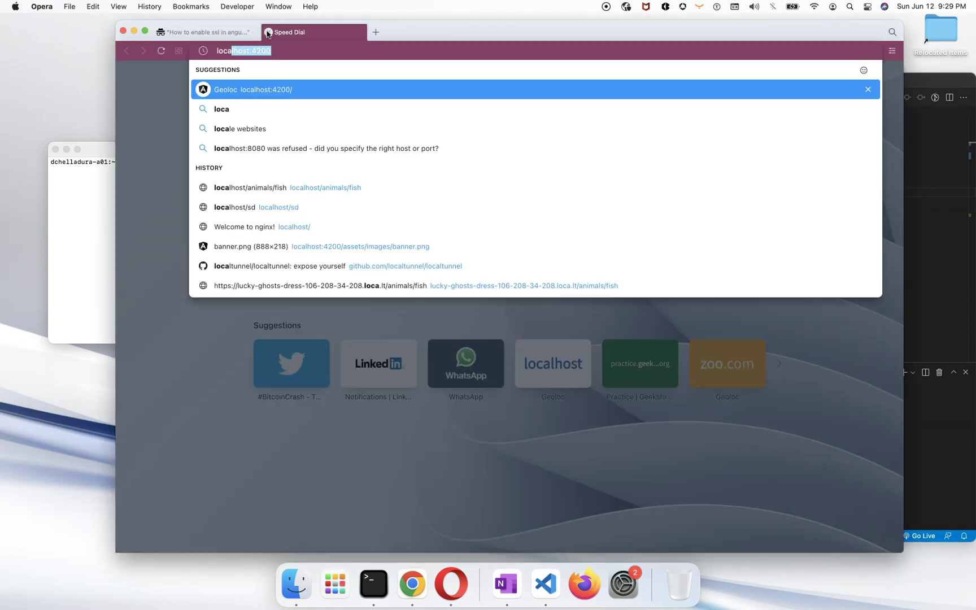
key(Return)
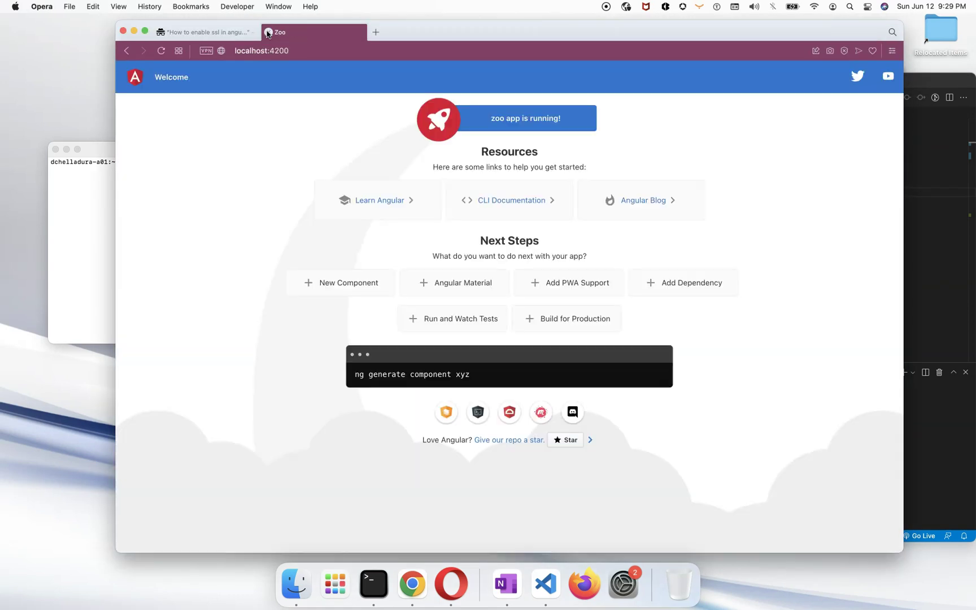
drag(560, 27, 455, 26)
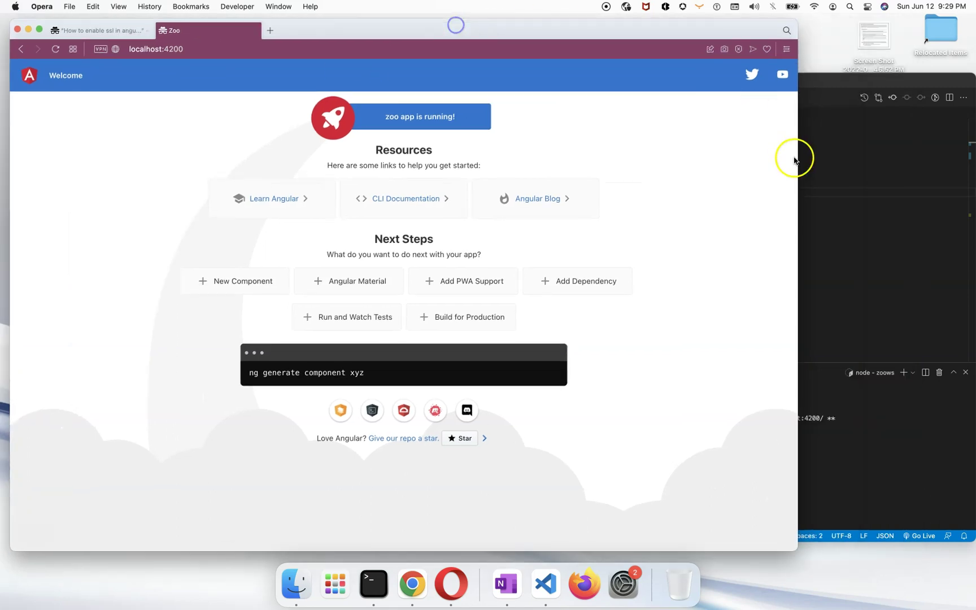
click(855, 166)
- Replace the contents of projects/zoo/src/app/app.component.html with <h1>welcome</h1> and save
key(Up)
key(Up)
key(Up)
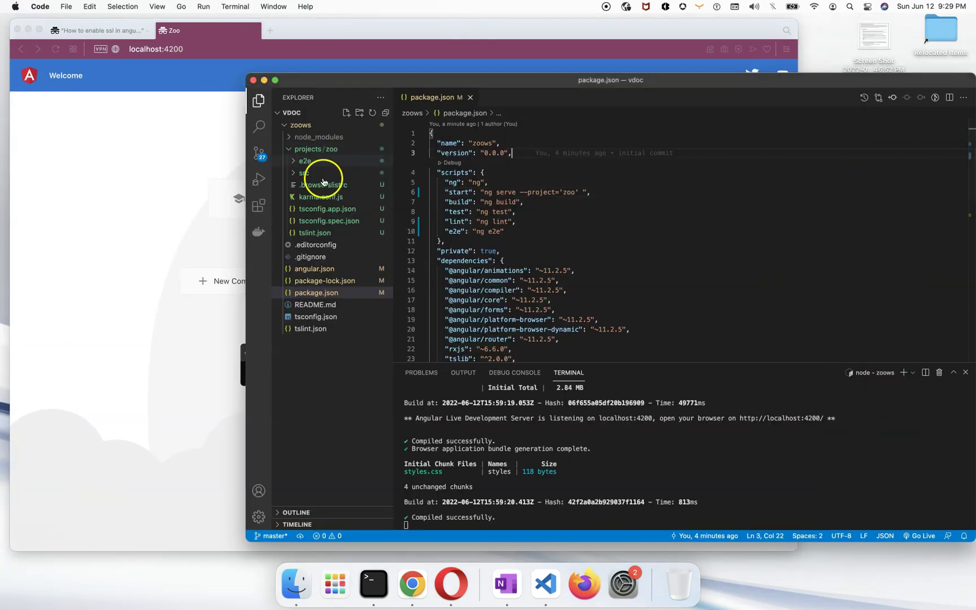
click(337, 172)
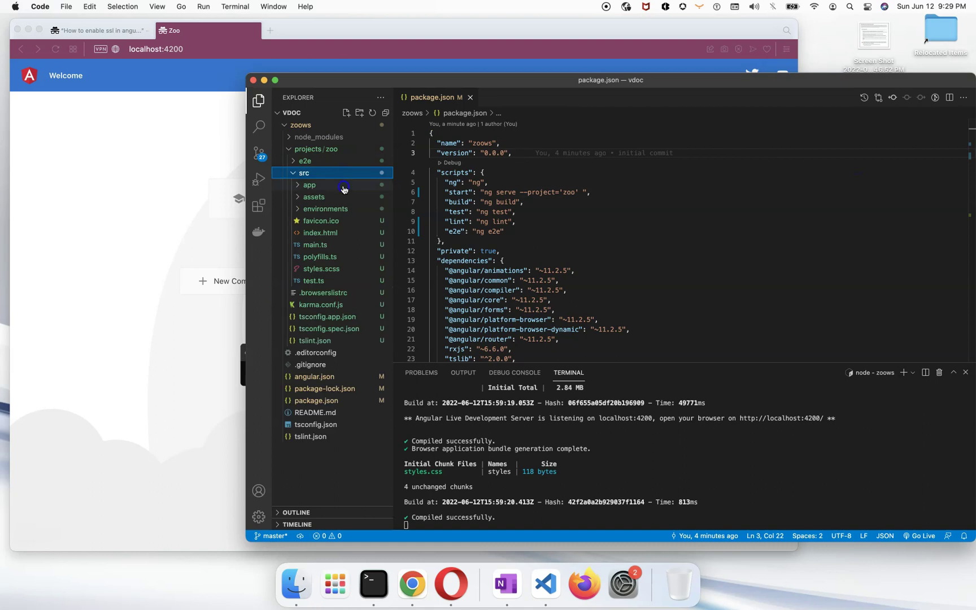
click(343, 187)
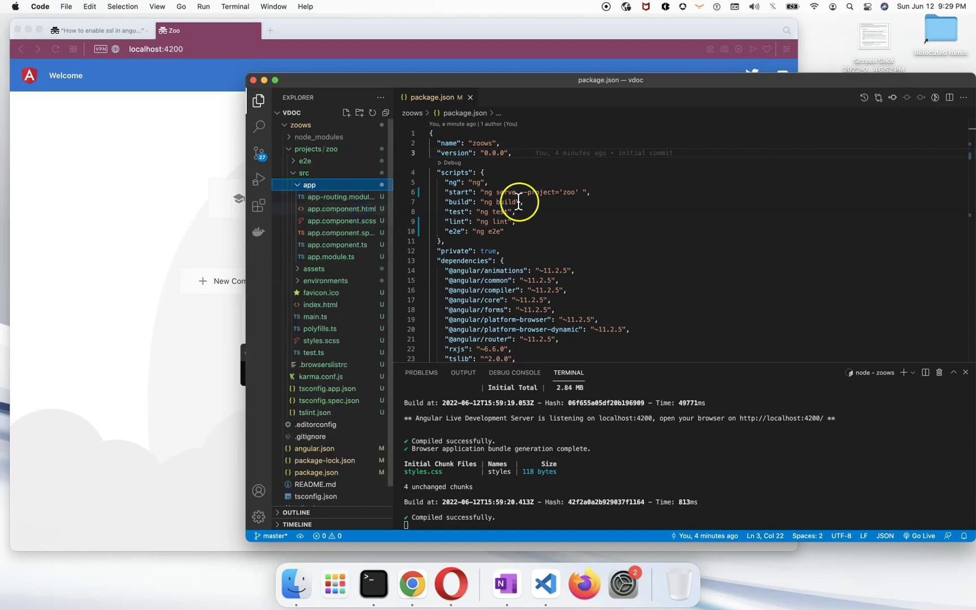
key(Down)
key(Down)
key(space)
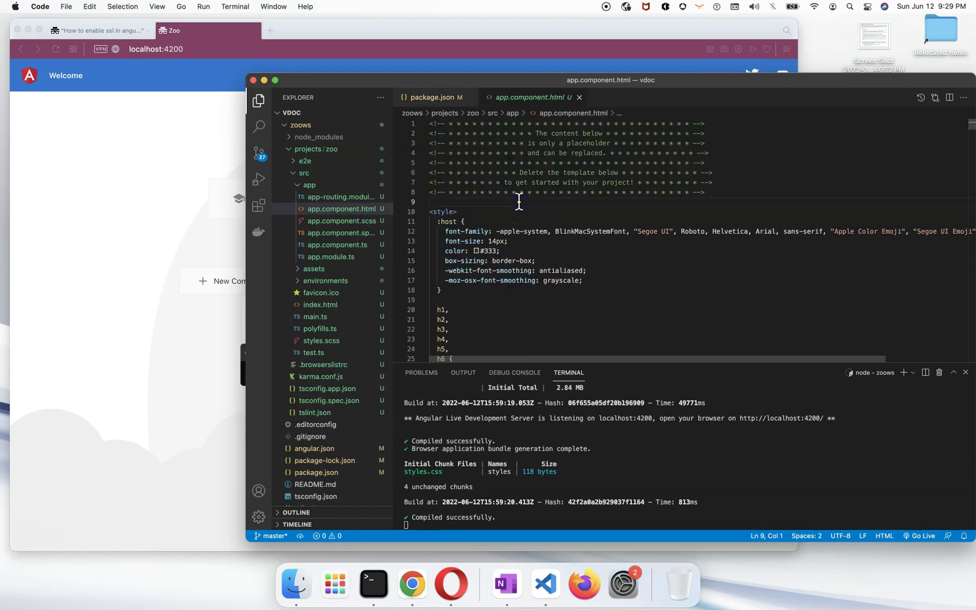
key(cmd+a)
key(BackSpace)
text(h1)
key(Tab)
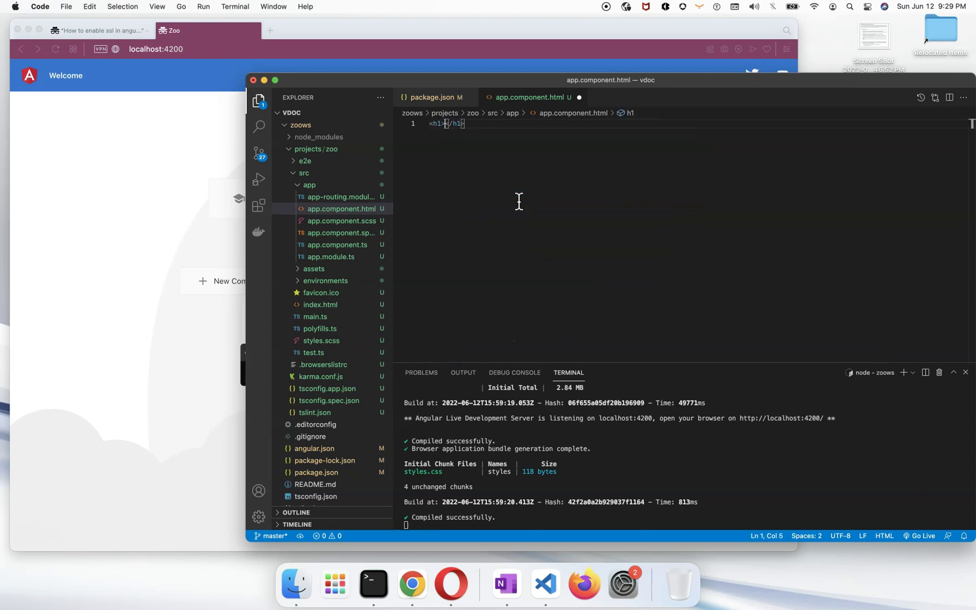
text(welco)
text(me)
key(cmd+s)
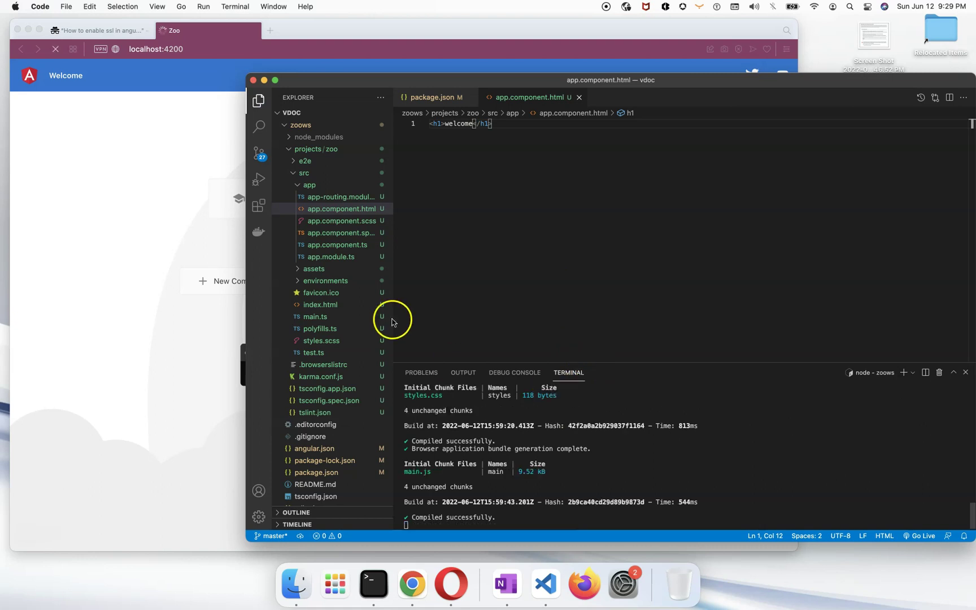
- In Opera, review the zoo app tab and the openssl notes tab, then return to the editor
click(145, 257)
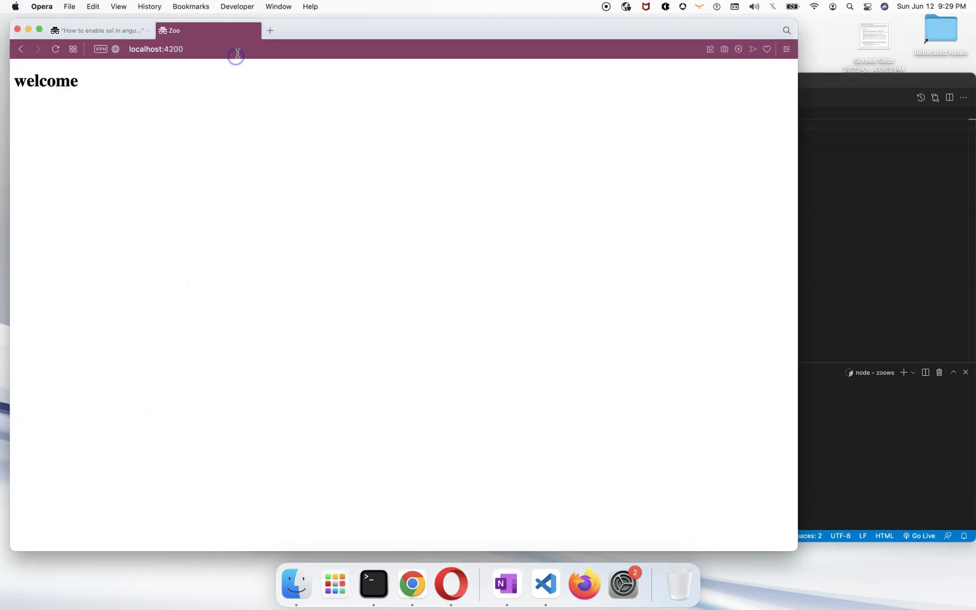
click(239, 50)
click(241, 50)
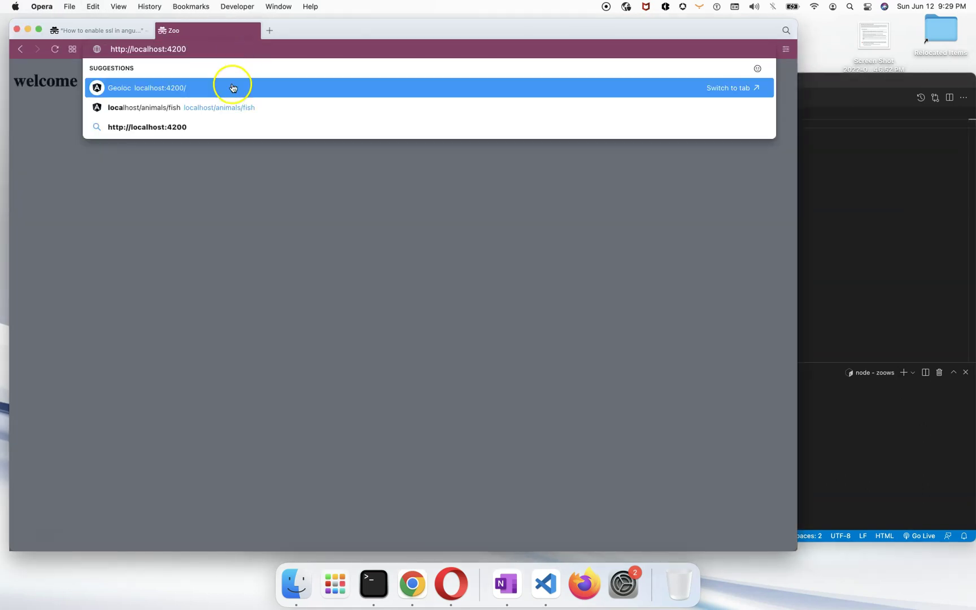
click(116, 31)
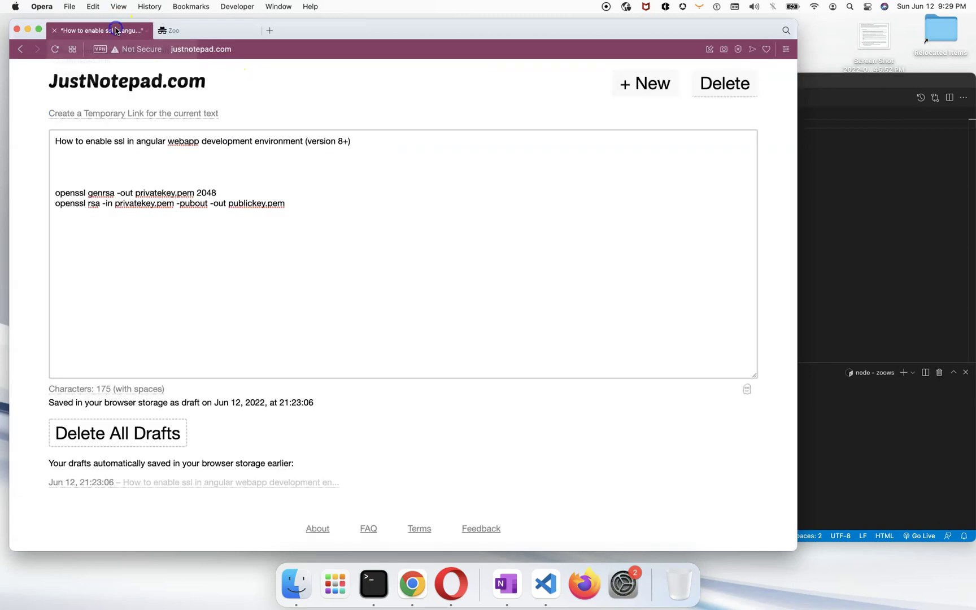
click(221, 33)
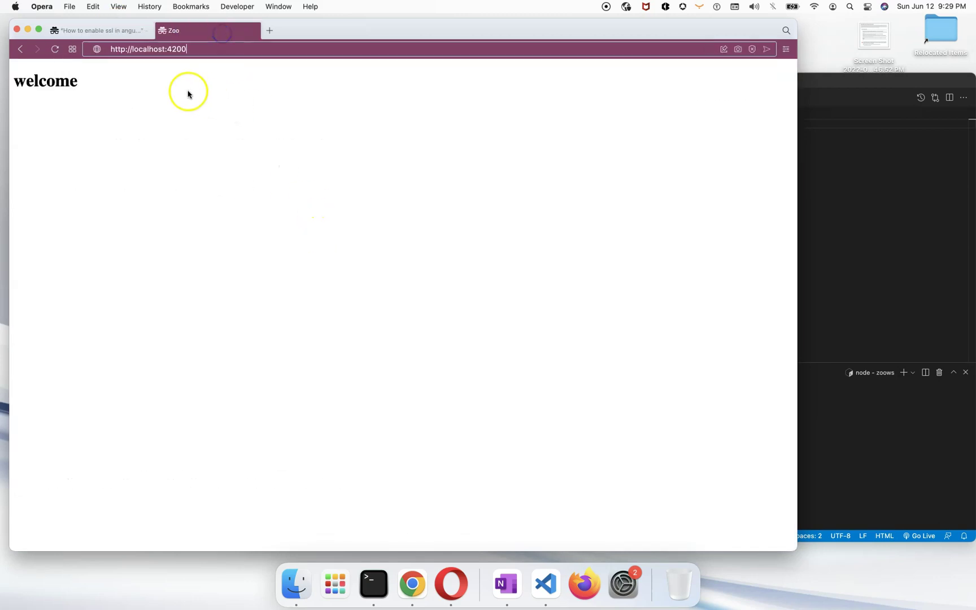
click(103, 30)
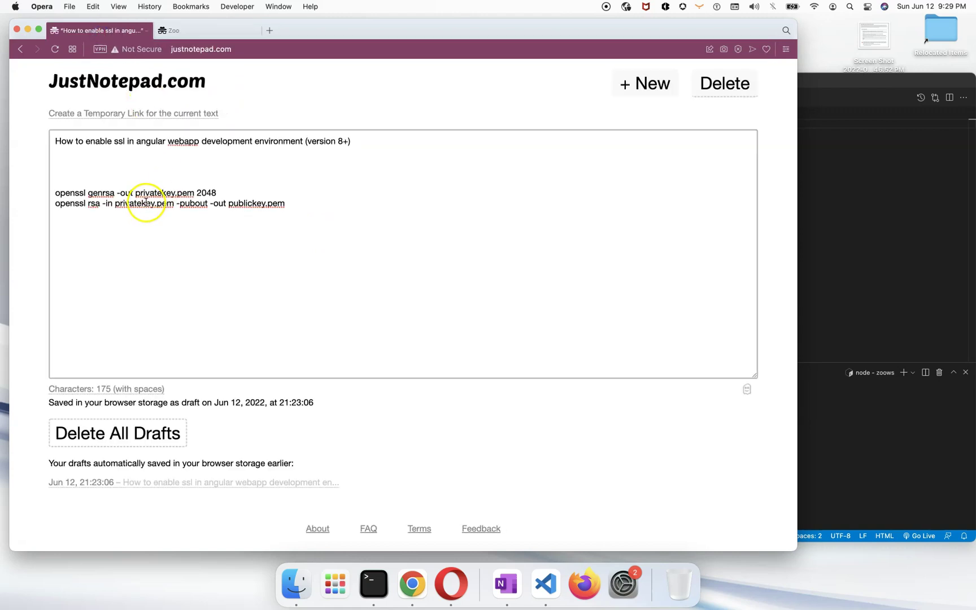
click(844, 389)
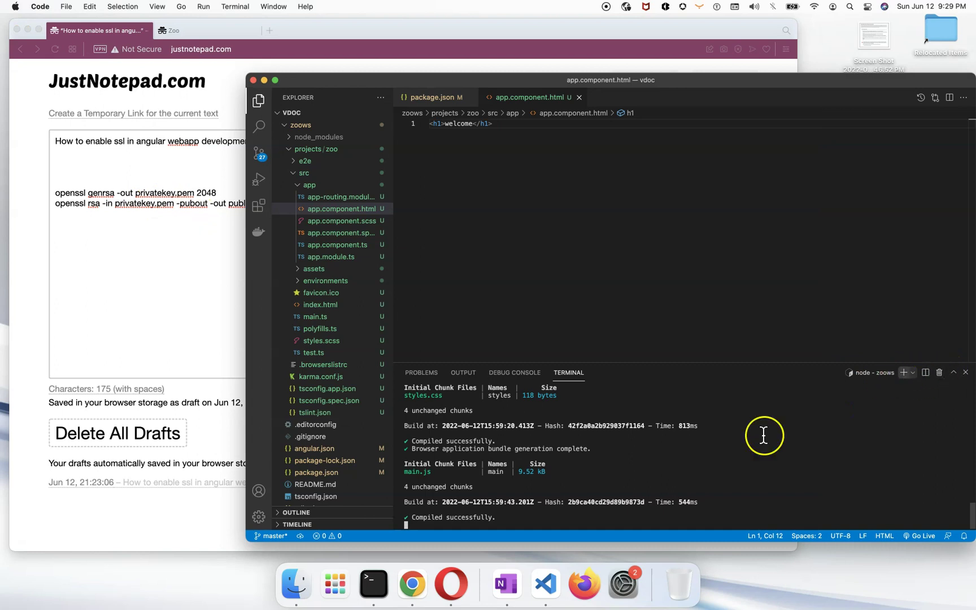
- Stop the dev server and check the openssl version (LibreSSL 2.8.3)
click(733, 448)
key(ctrl+c)
key(Return)
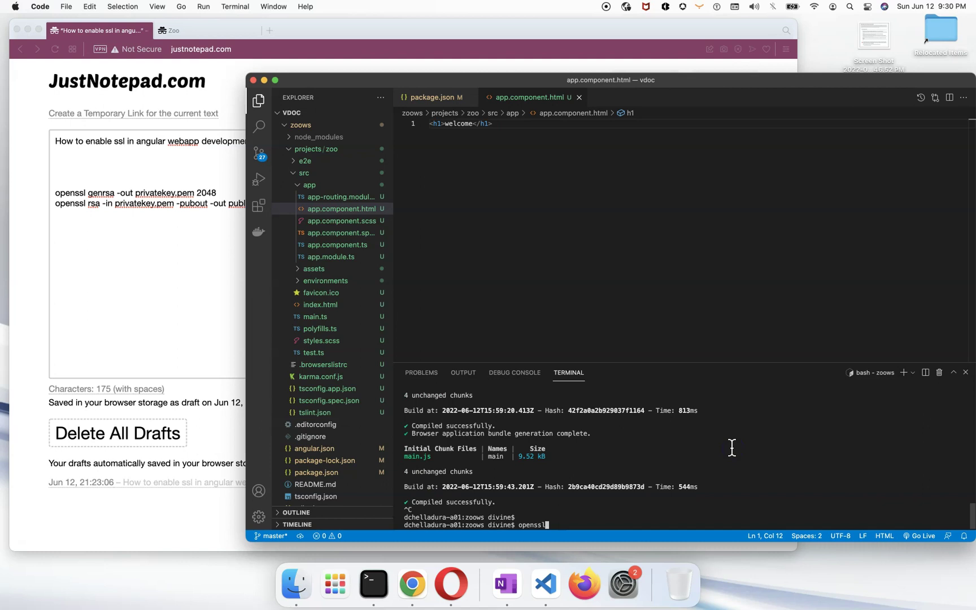
text(ion)
key(Return)
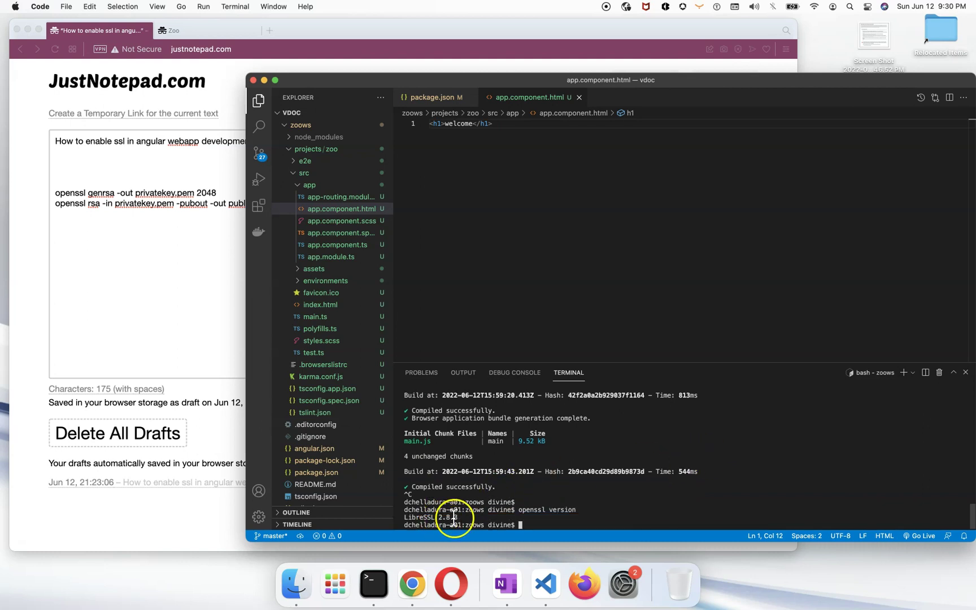
- Copy the openssl genrsa command from the notes and run it to create privatekey.pem
click(167, 269)
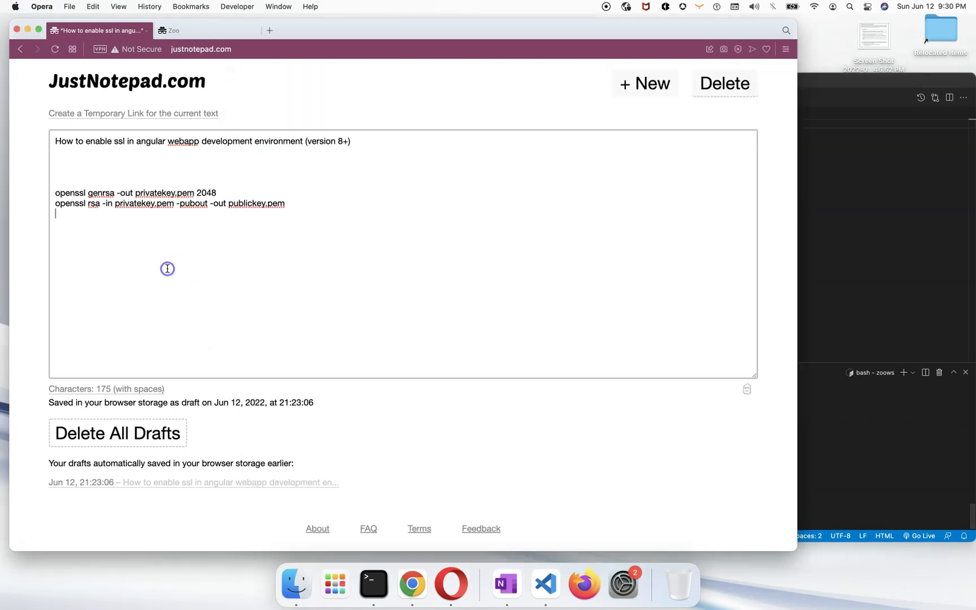
triple_click(160, 193)
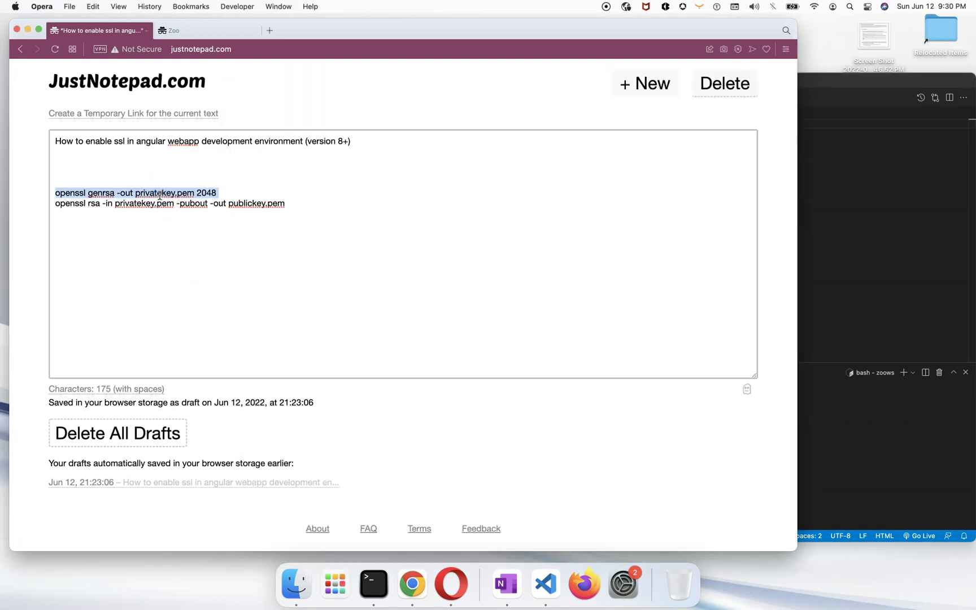
key(super+c)
click(832, 490)
key(super+v)
key(Return)
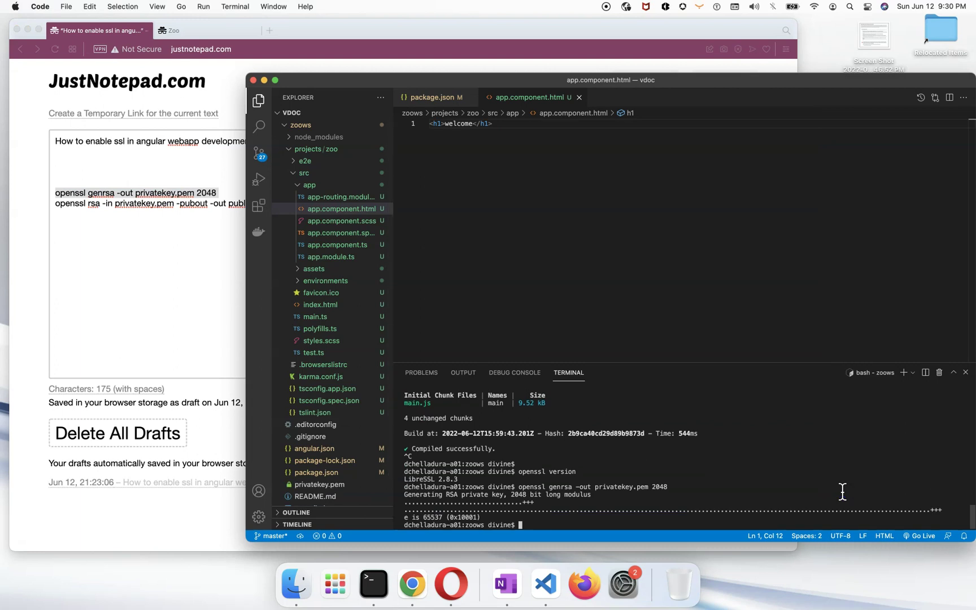
- Copy and run the openssl rsa -pubout command to write publickey.pem
click(224, 205)
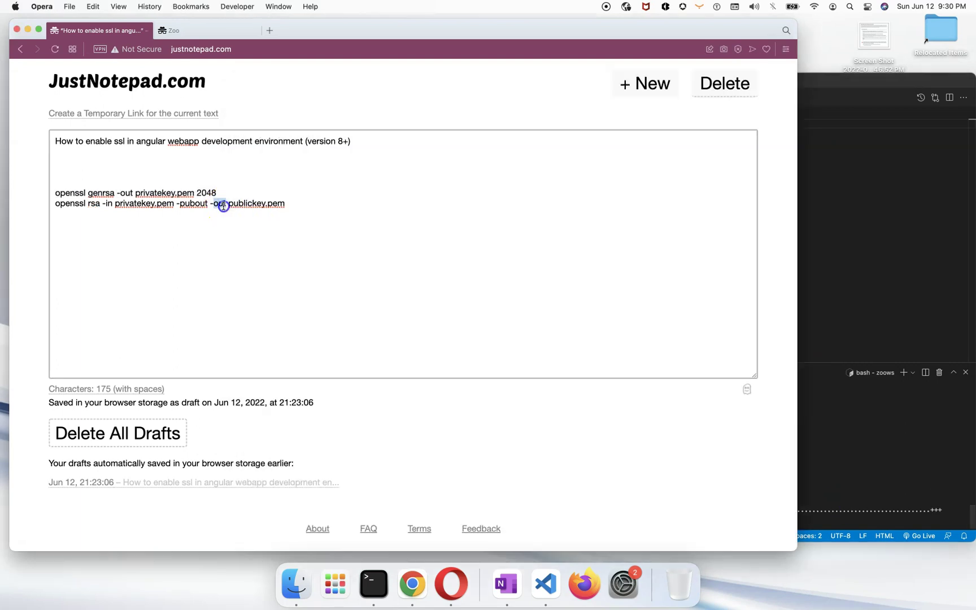
triple_click(223, 207)
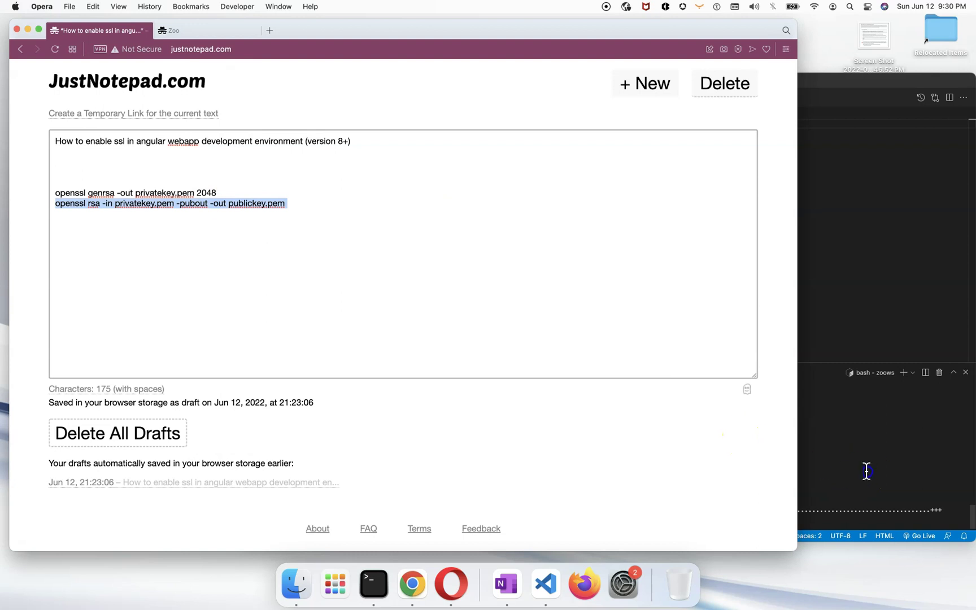
click(866, 470)
key(super+v)
key(Return)
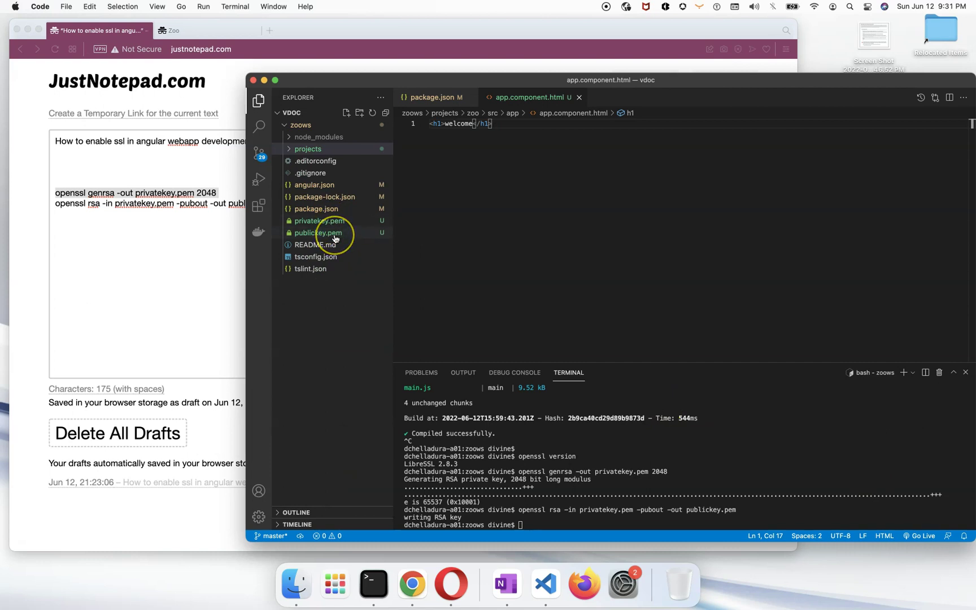
click(191, 280)
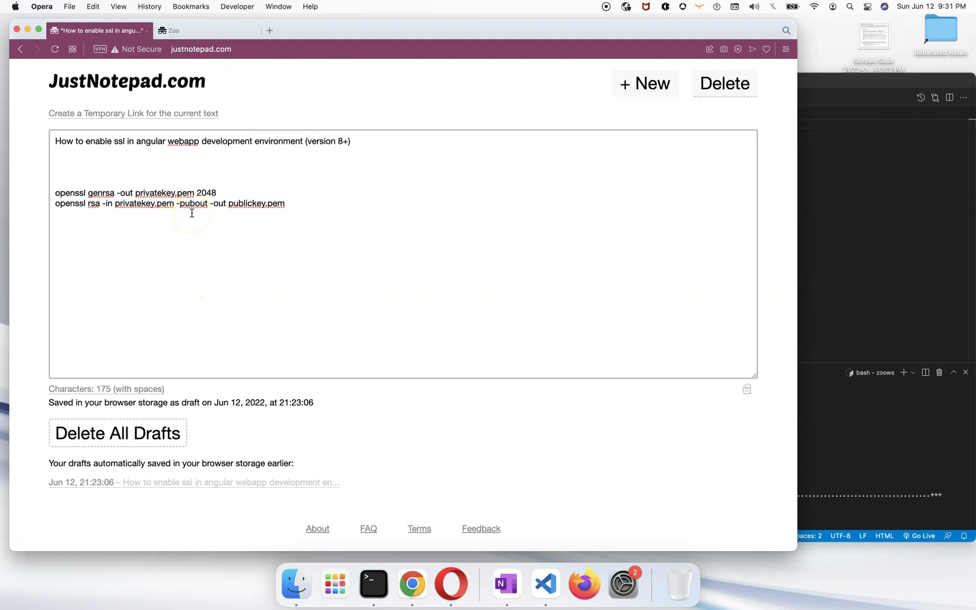
- Highlight privatekey and the genrsa and rsa command lines in the notes to explain them
click(163, 193)
double_click(163, 193)
triple_click(164, 194)
triple_click(252, 202)
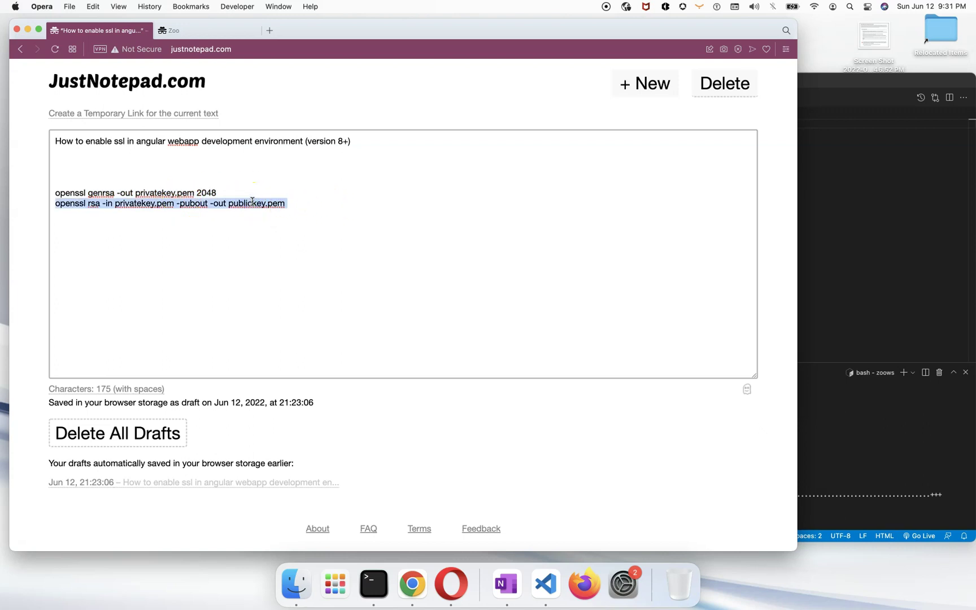
click(890, 159)
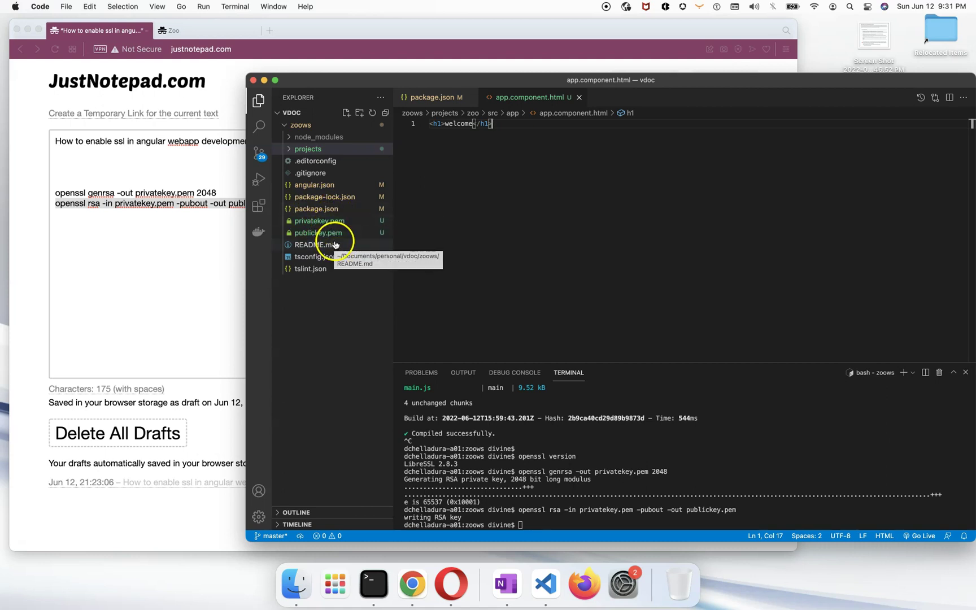
- Open angular.json and fold the build block to show the zoo serve dev-server builder
click(338, 185)
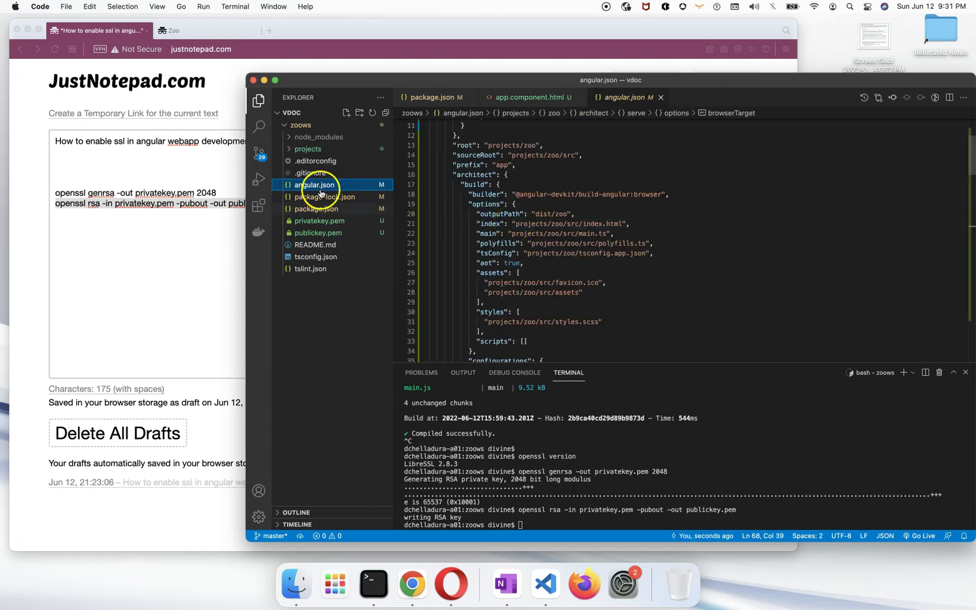
scroll(556, 281, down, 5)
scroll(554, 281, down, 3)
scroll(555, 281, up, 4)
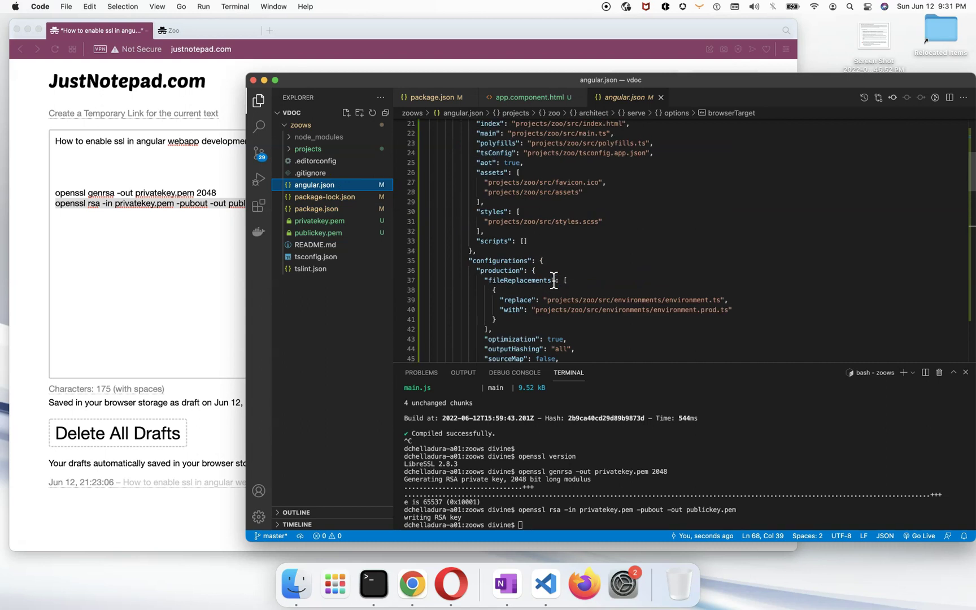
scroll(555, 280, up, 4)
scroll(534, 260, up, 2)
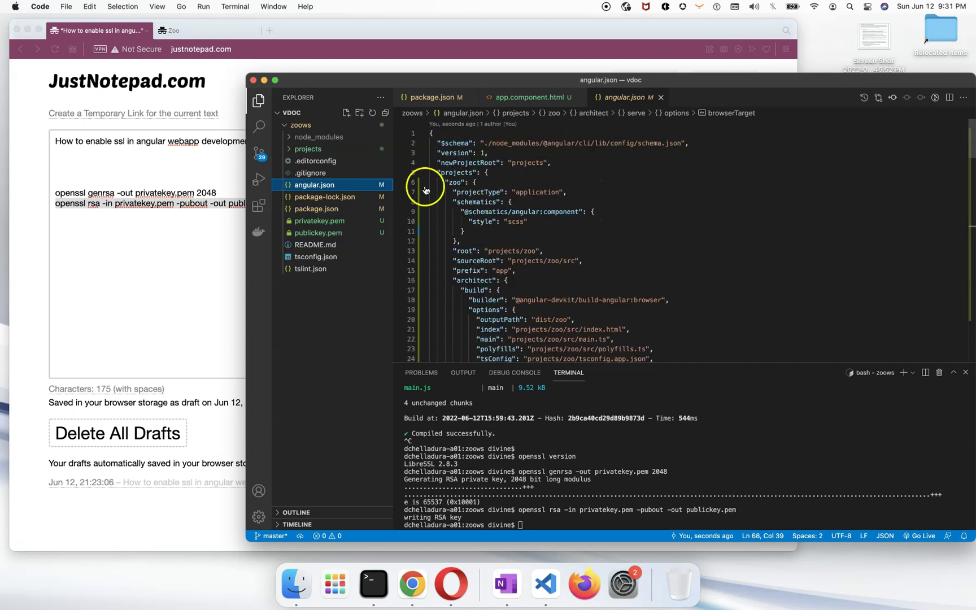
double_click(454, 185)
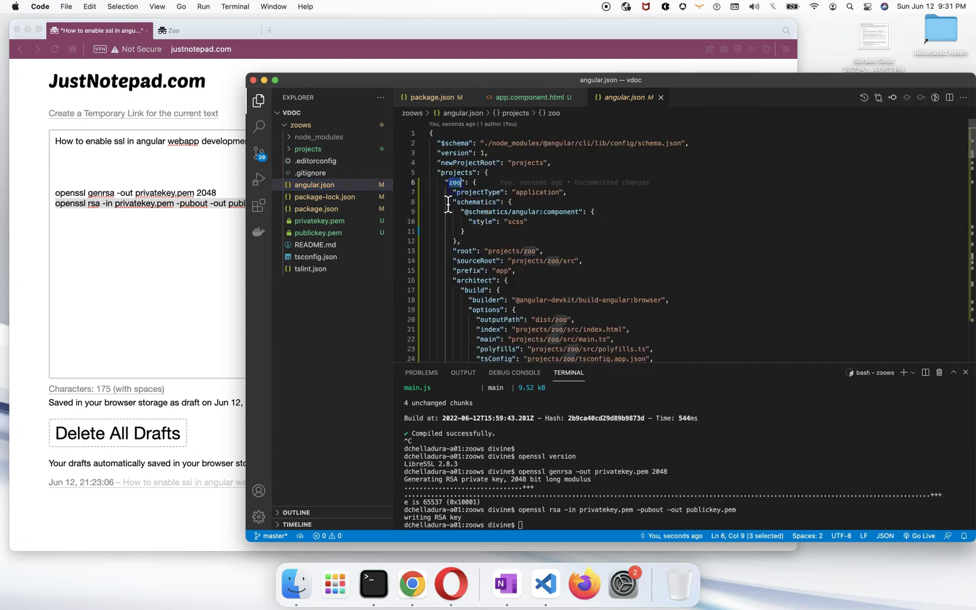
scroll(430, 297, down, 2)
scroll(429, 301, down, 1)
scroll(429, 301, down, 1)
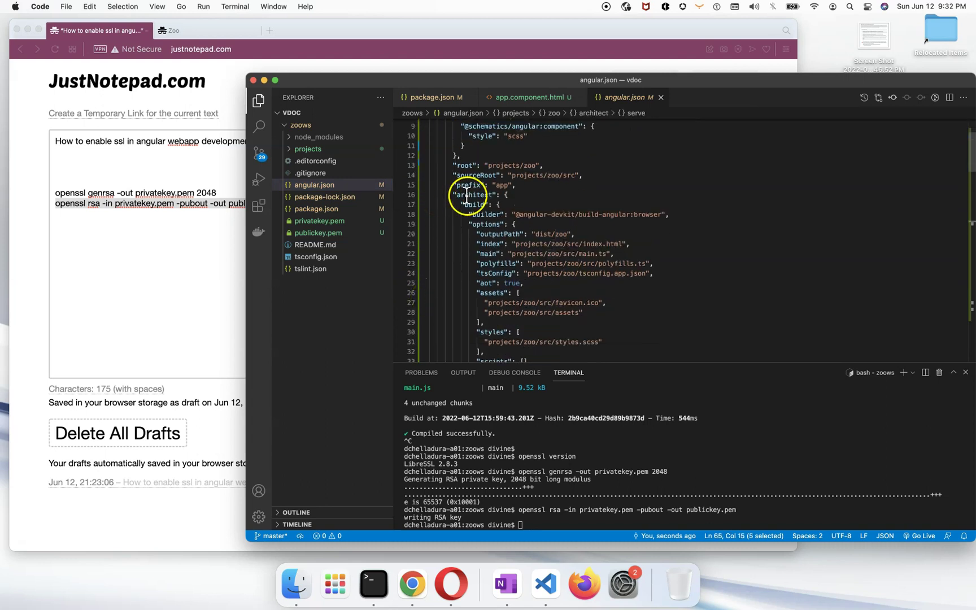
click(423, 206)
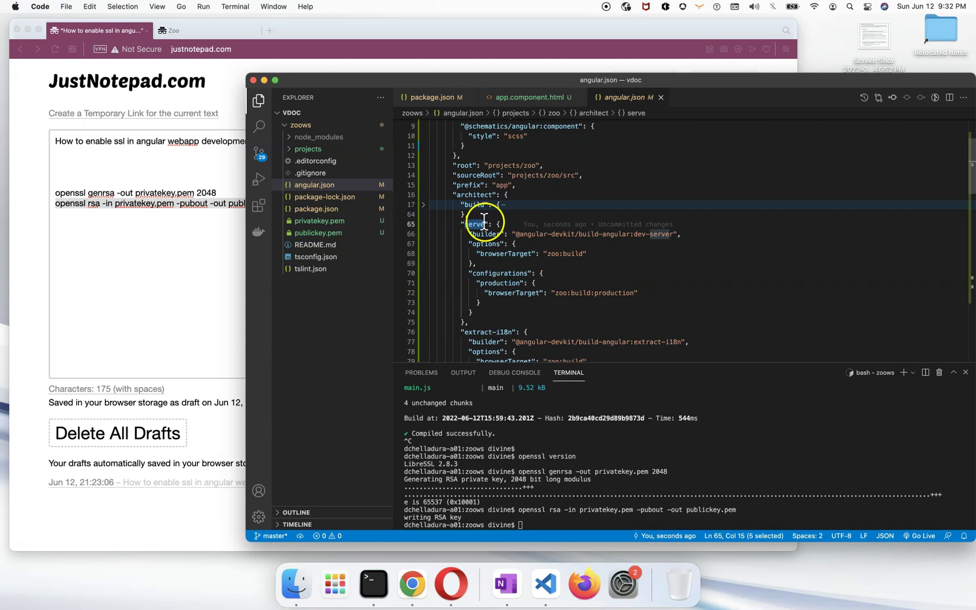
click(686, 233)
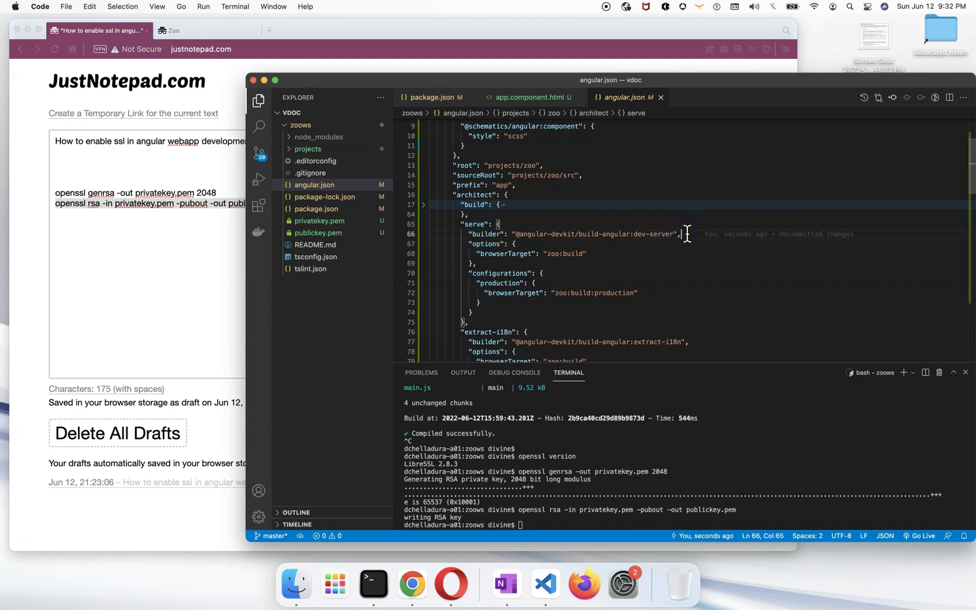
- Add "sslKey": "privatekey.pem" and "sslCert": "publickey.pem" under serve and save
key(Return)
text(")
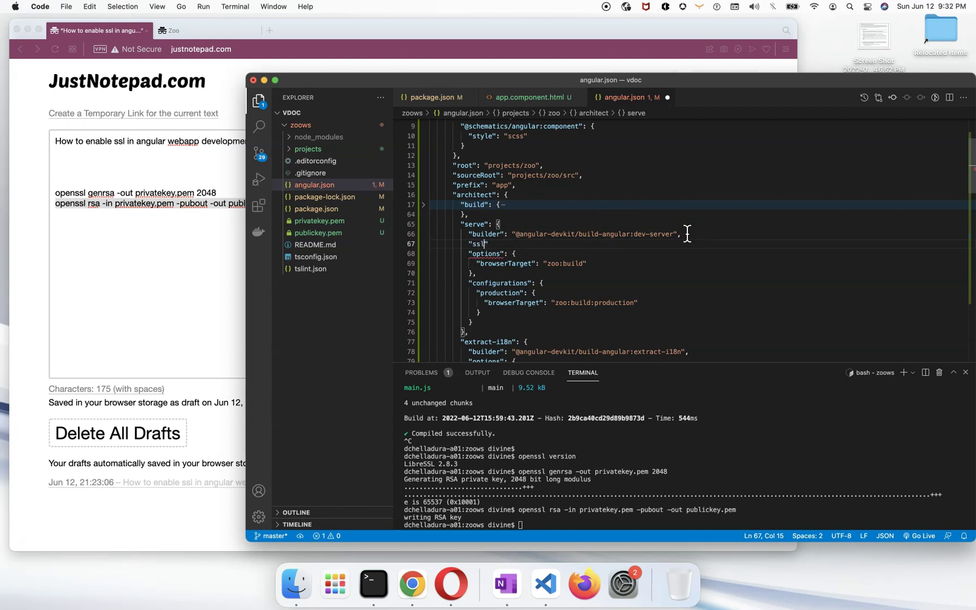
text(sslKey)
text(")
text(:"",)
key(Return)
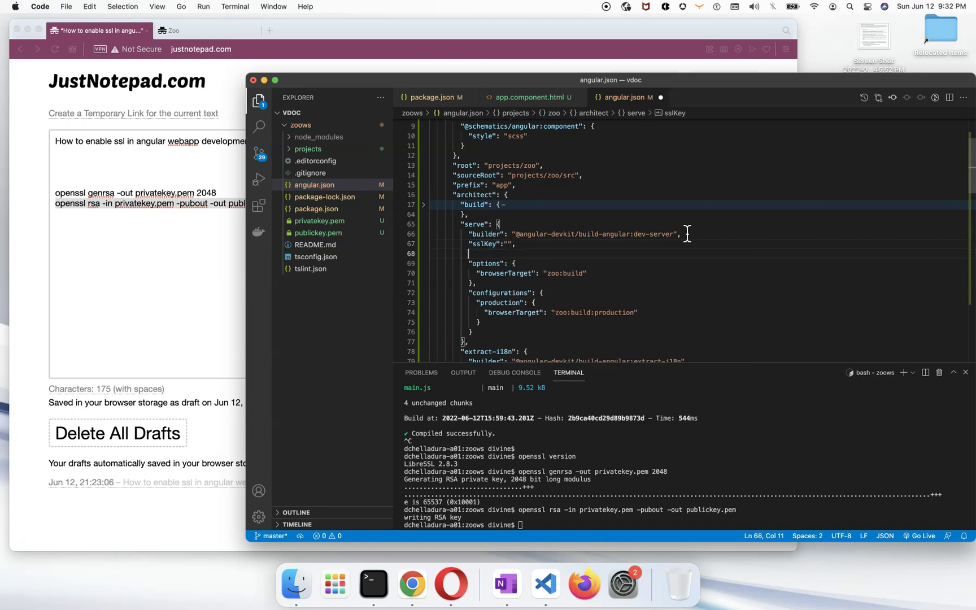
text(")
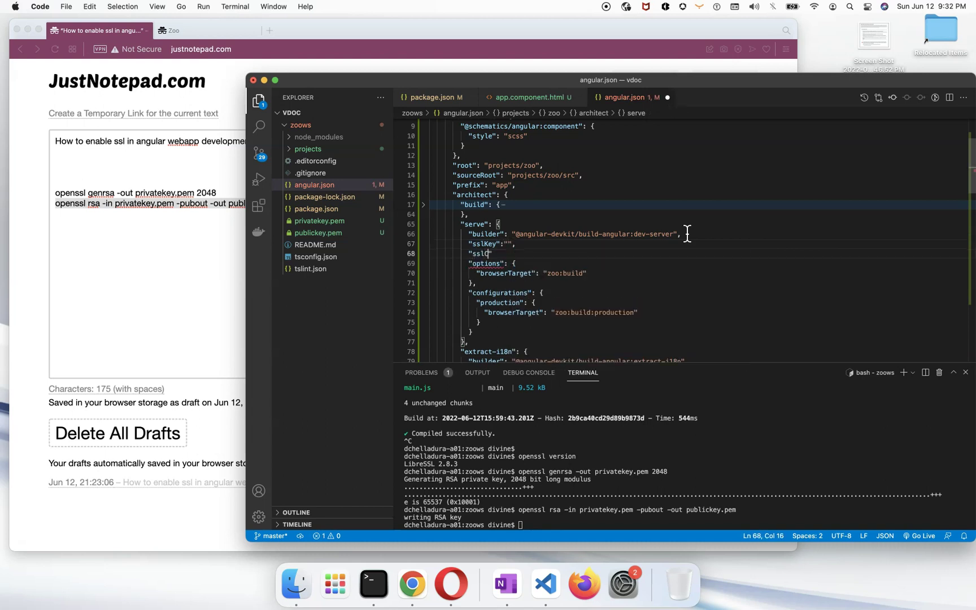
text(sslCert" : )
text("")
key(Up)
key(Left)
key(Left)
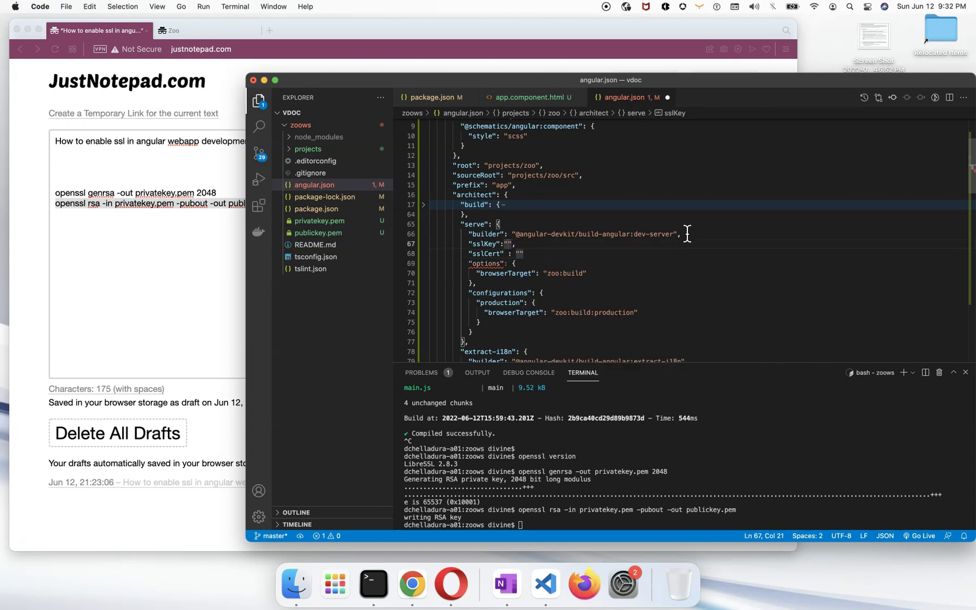
text(priva)
text(teke)
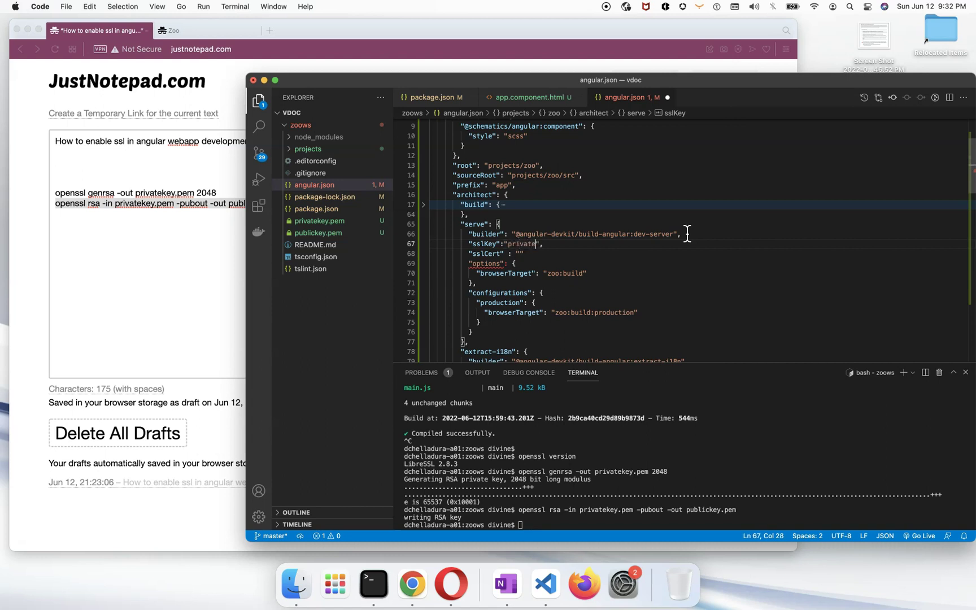
text(y.pem)
key(Down)
text(ick)
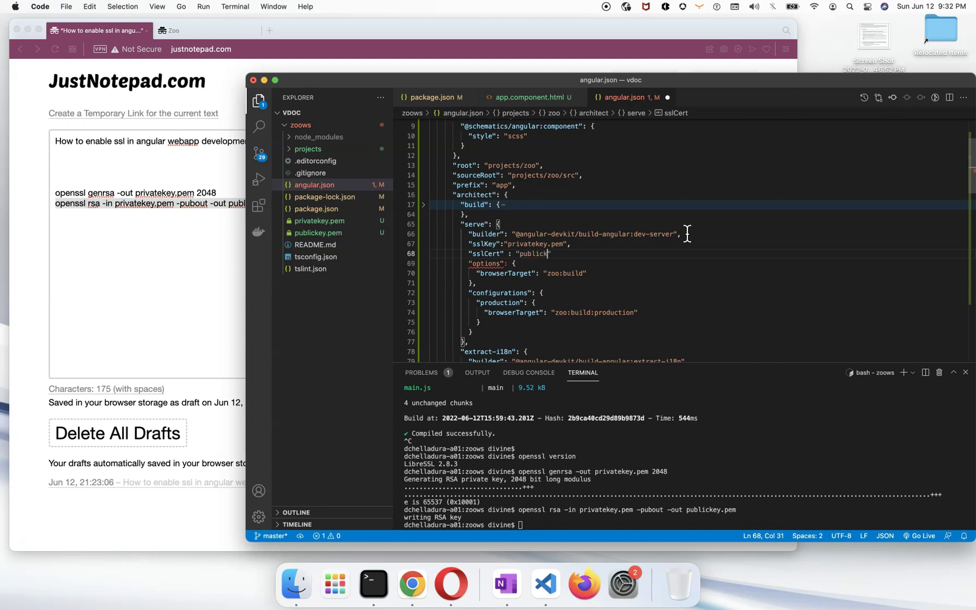
text(ey)
text(,)
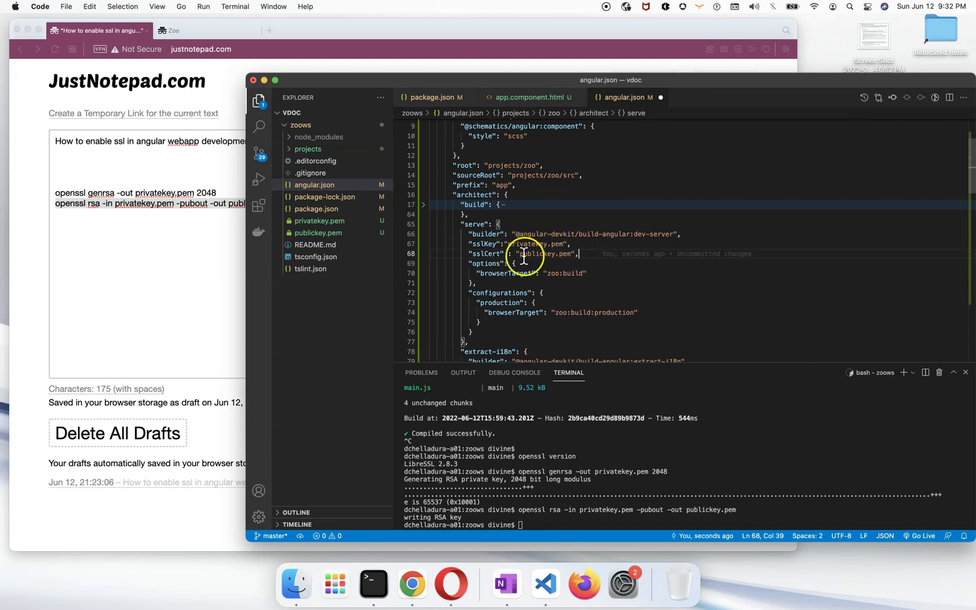
key(super+s)
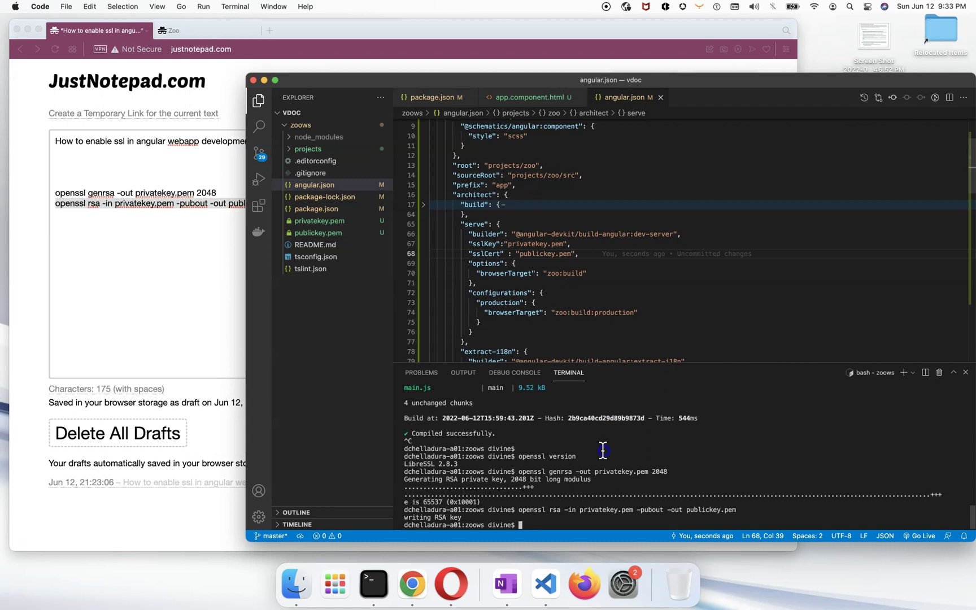
mouse_move(326, 251)
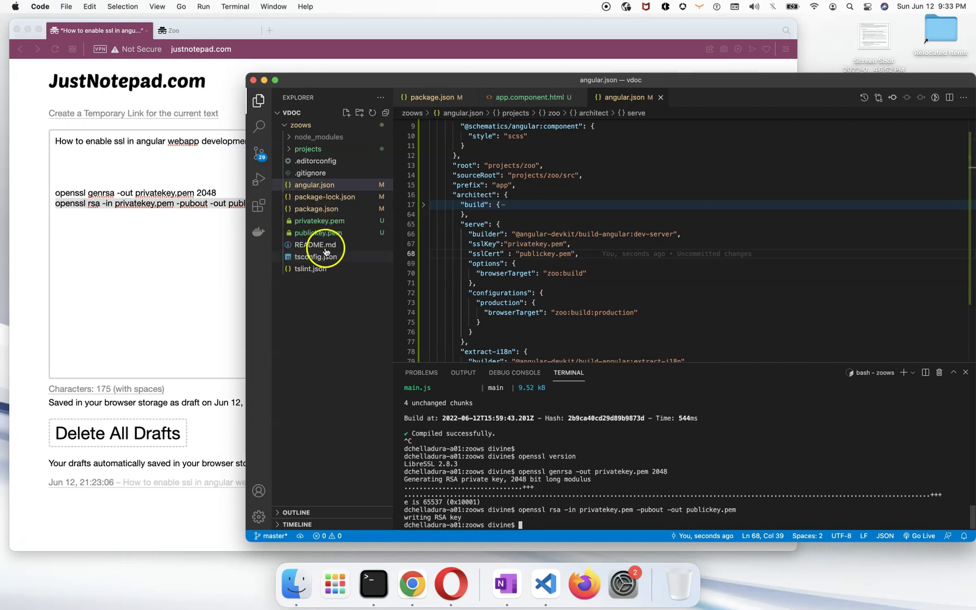
- Append --ssl to package.json's start script and launch the dev server with npm start
click(332, 210)
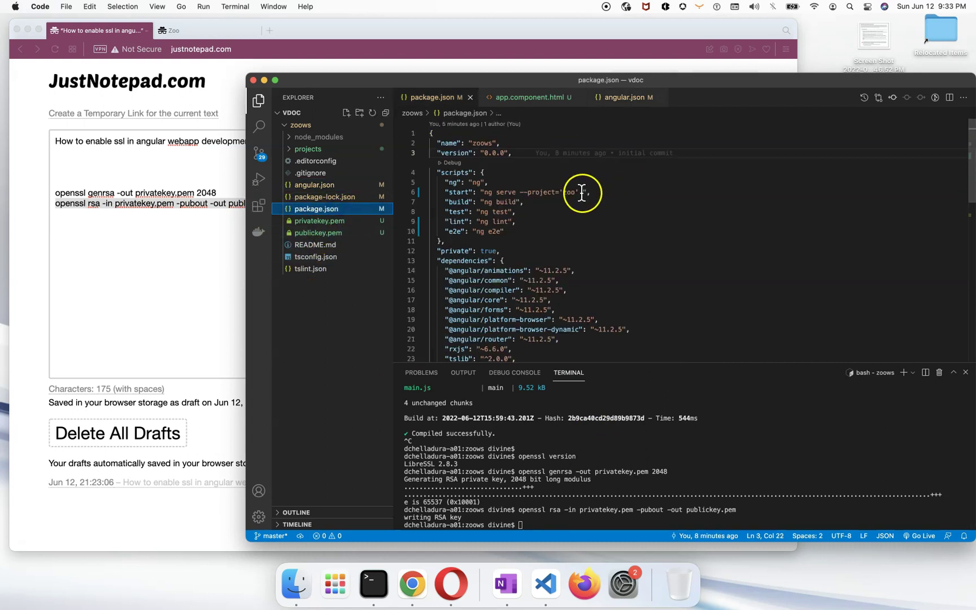
click(582, 193)
text(--s)
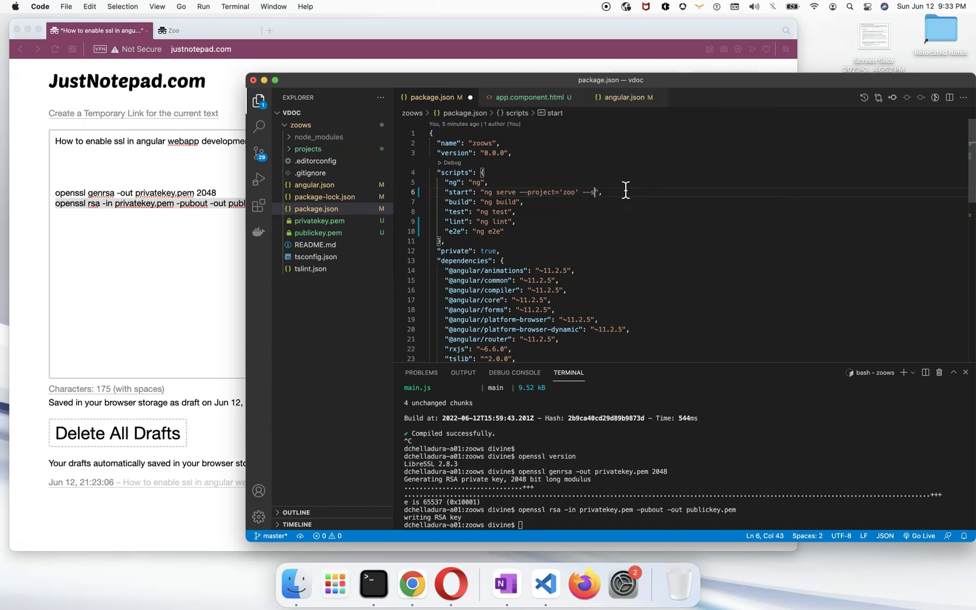
text(sl)
click(679, 442)
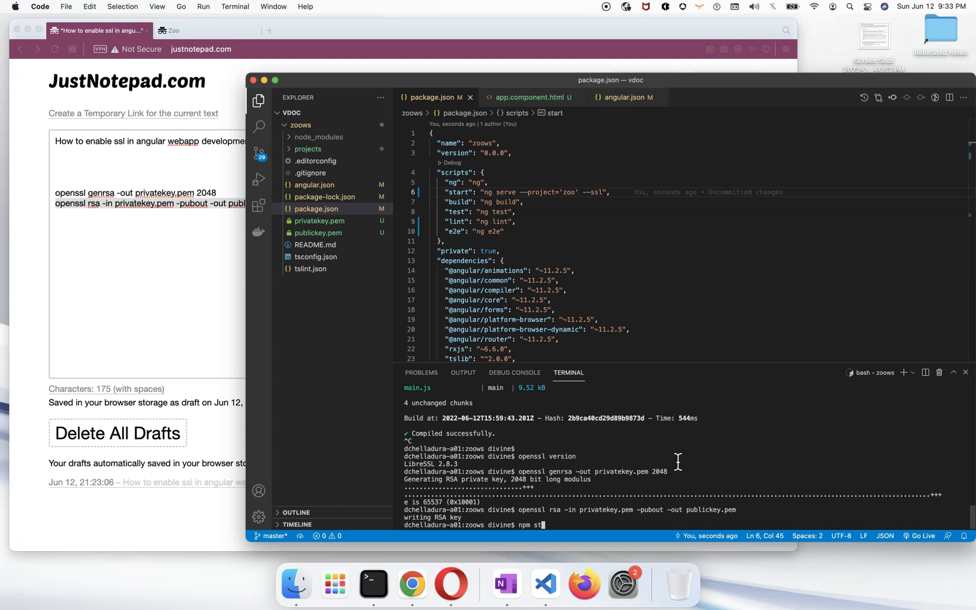
key(Return)
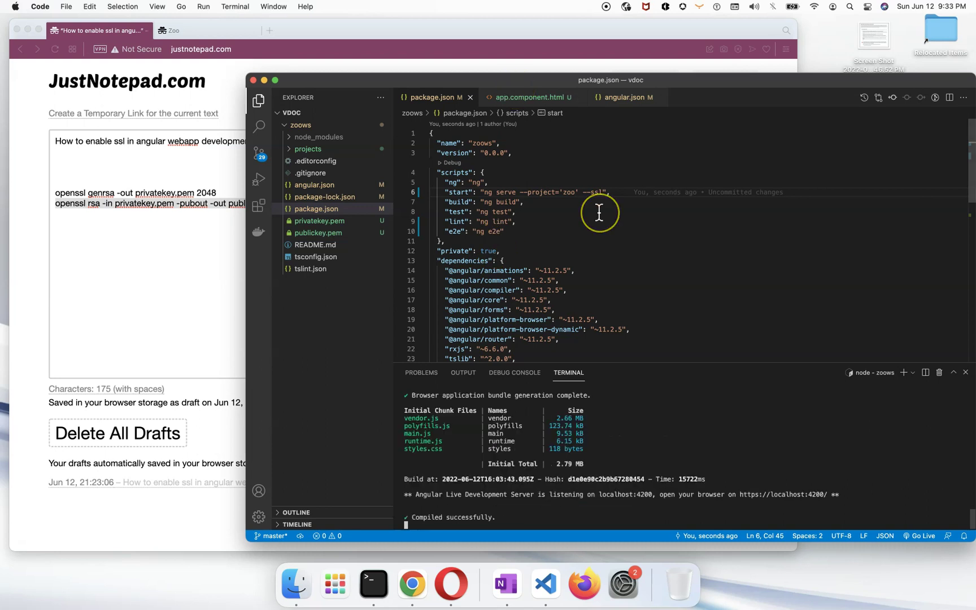
click(460, 177)
click(198, 32)
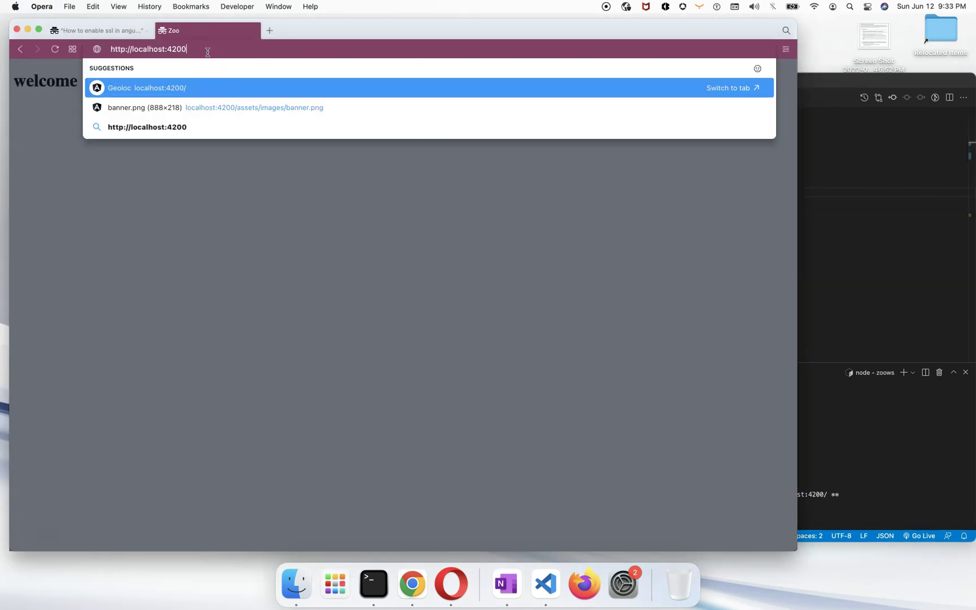
click(270, 30)
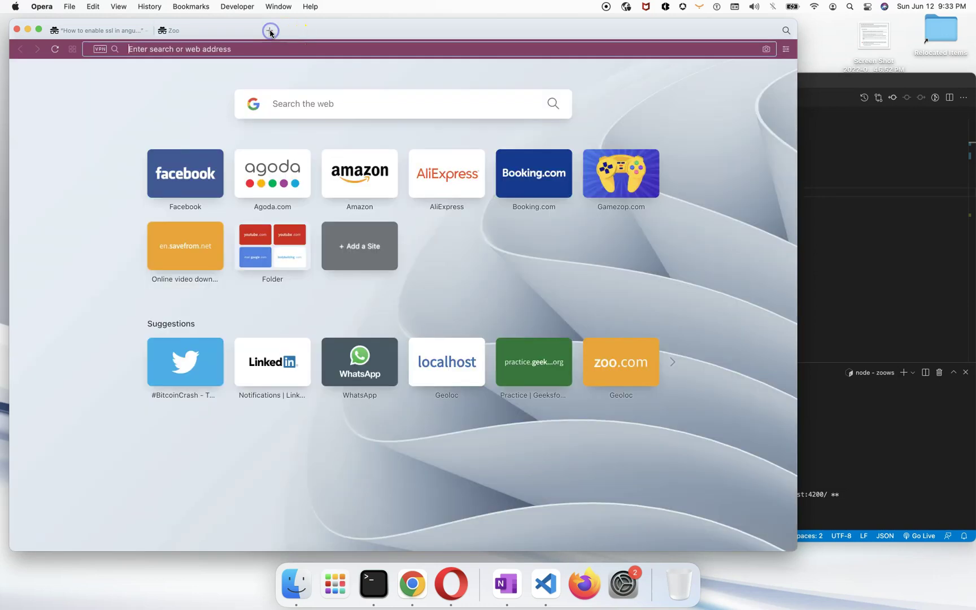
text(http://localhost:4200)
click(127, 48)
text(s)
key(Return)
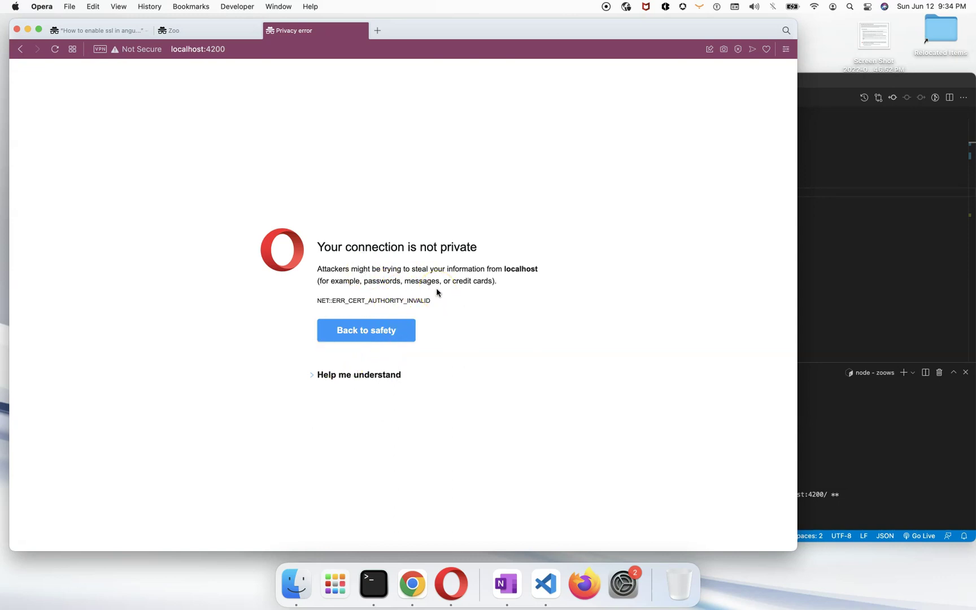
click(388, 374)
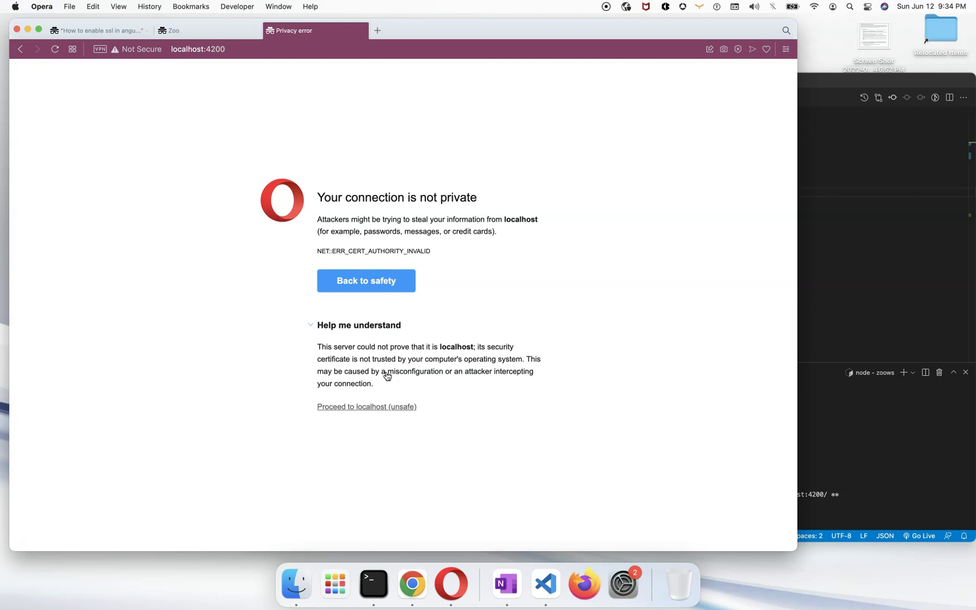
click(383, 407)
click(366, 409)
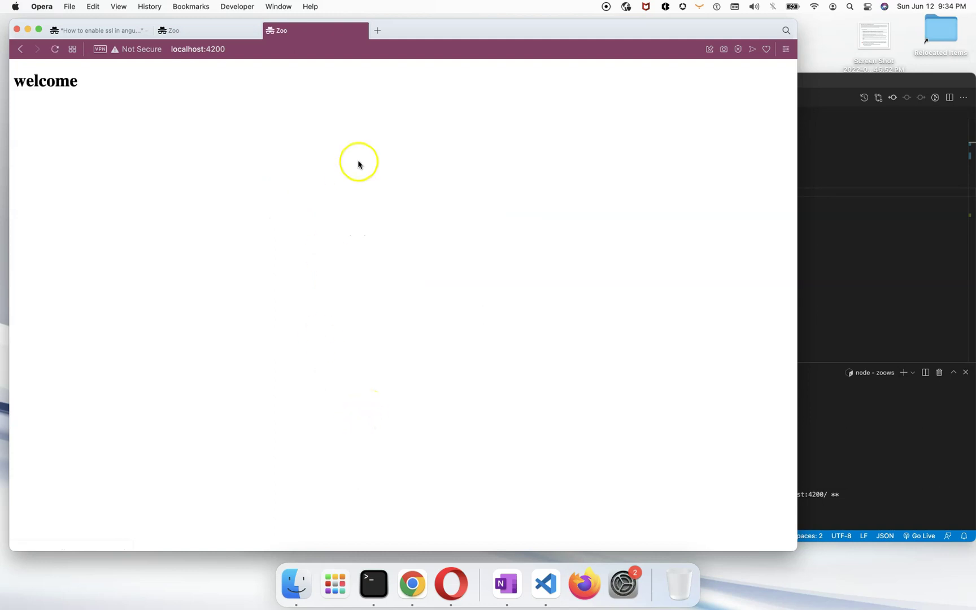
click(228, 43)
text(https://localhost:4200)
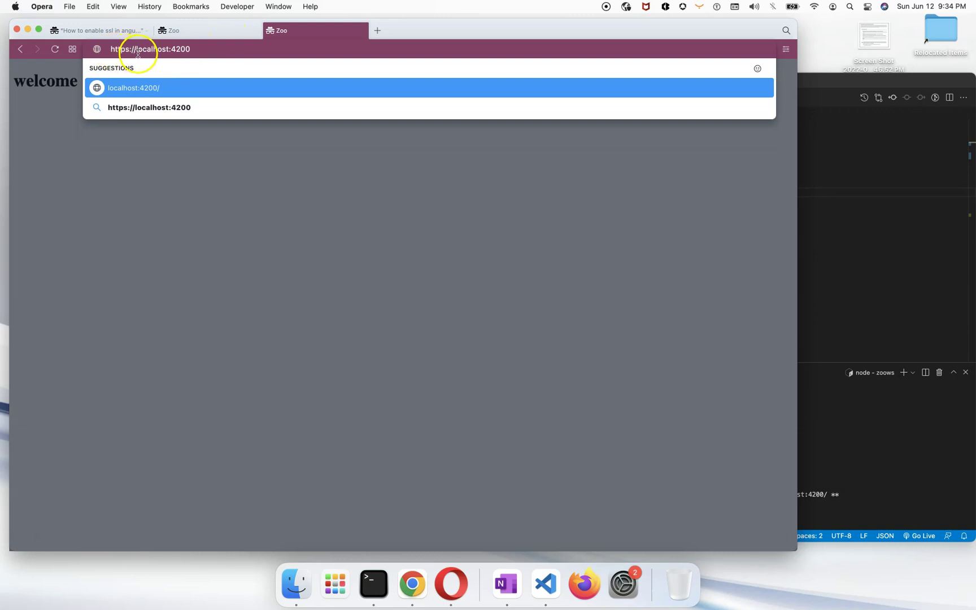
click(141, 153)
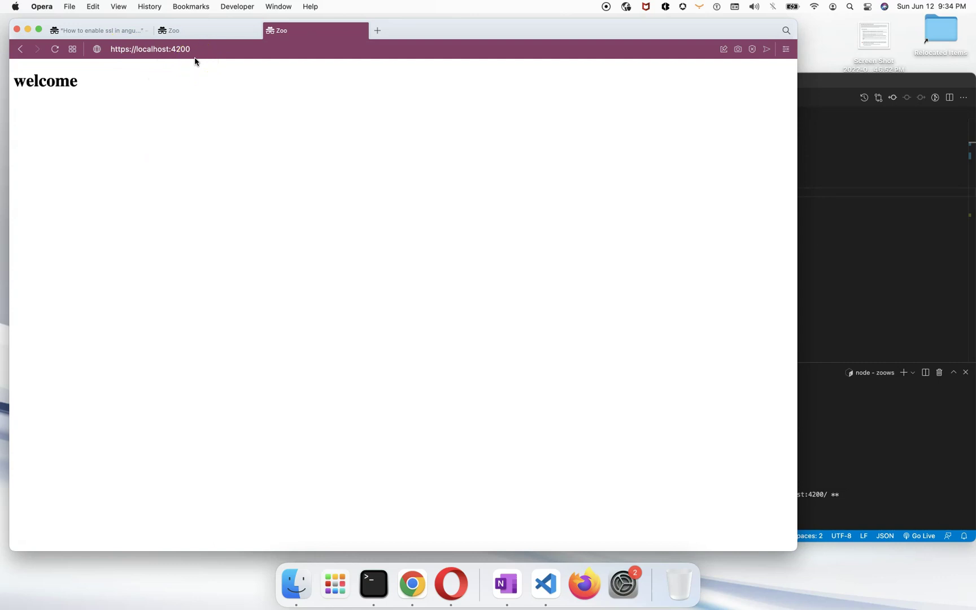
click(214, 46)
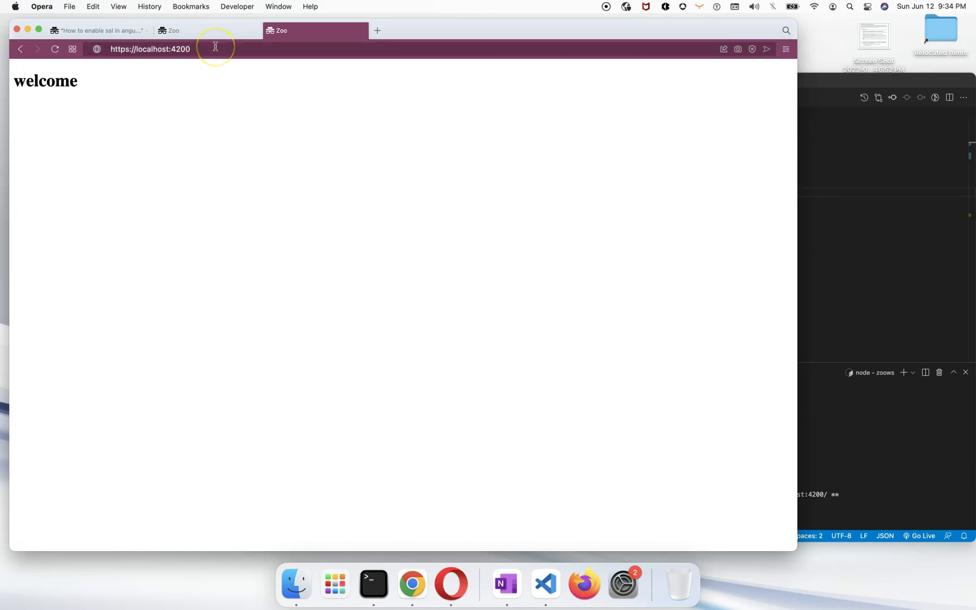
click(221, 250)
click(375, 30)
text(let)
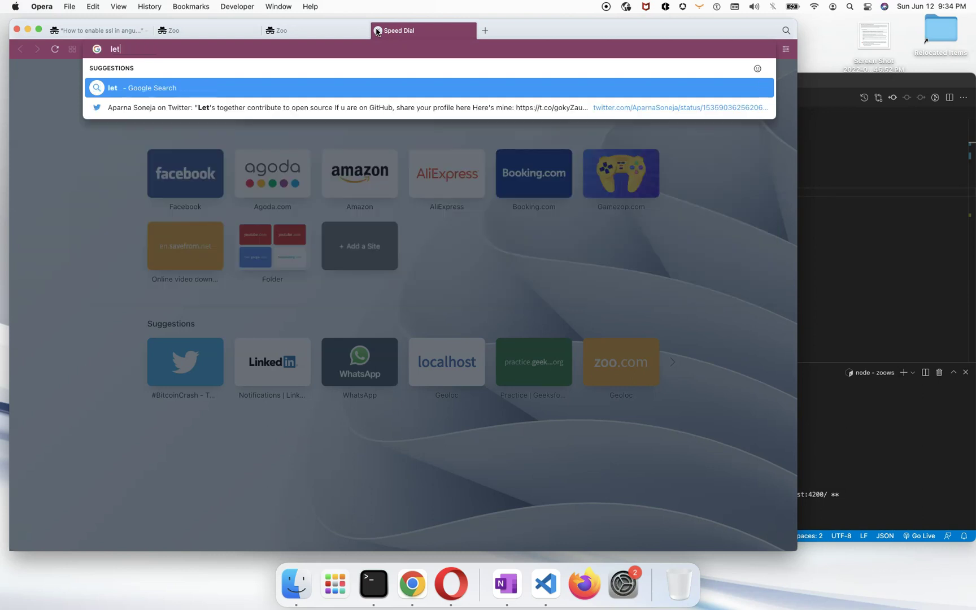
text(senc)
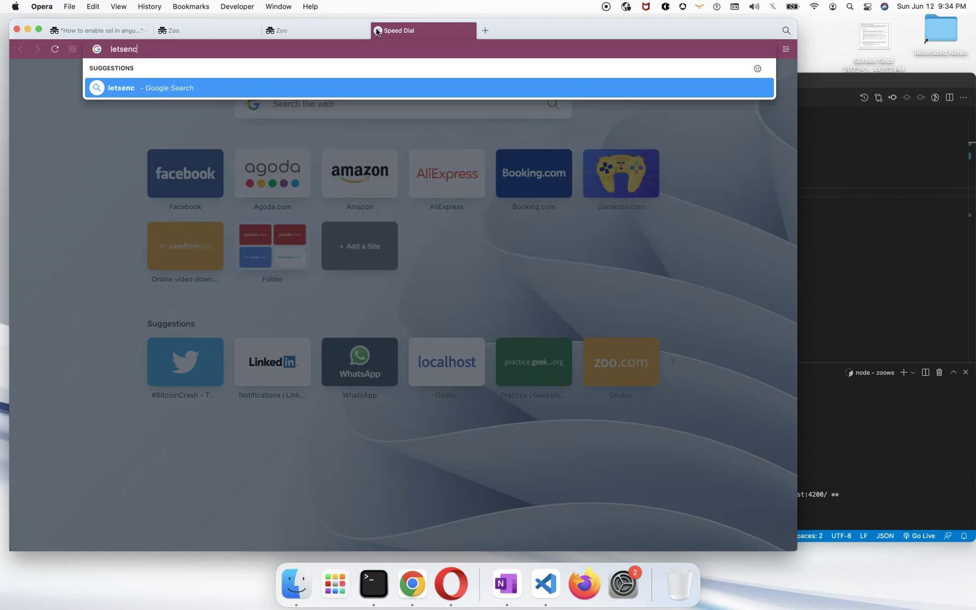
text(rypt)
- Search Google for letsencrypt from the new tab
key(Return)
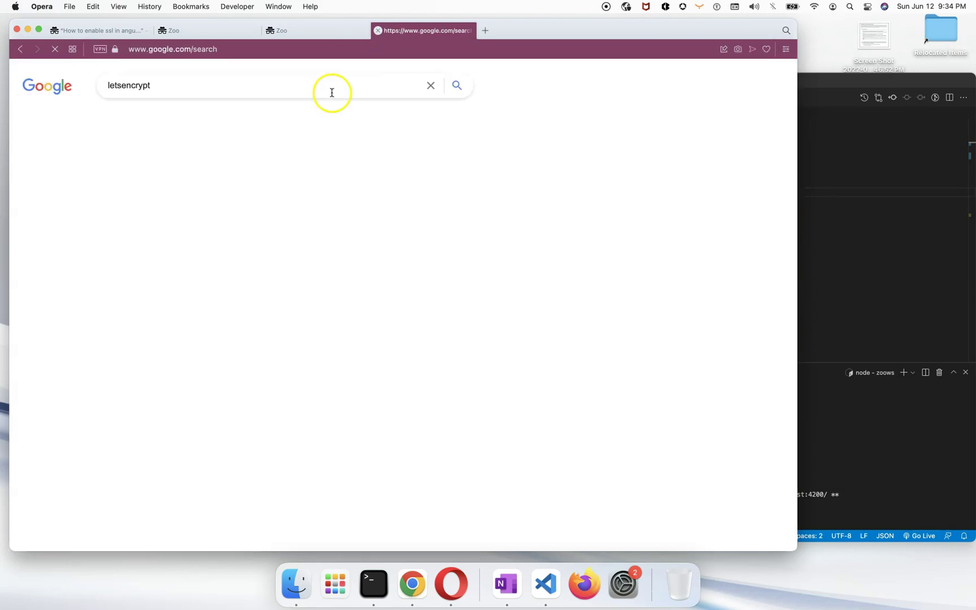
click(824, 195)
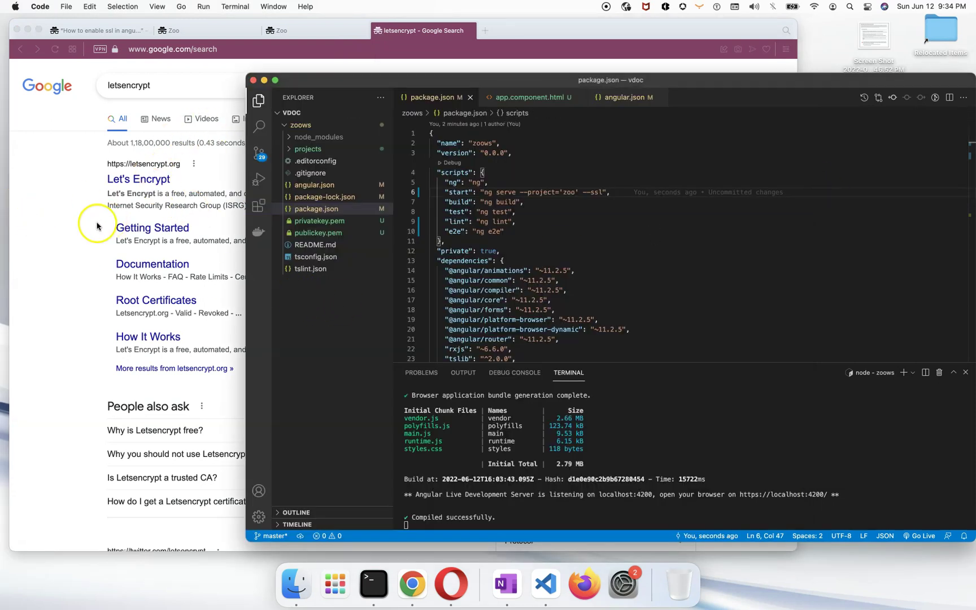
click(61, 228)
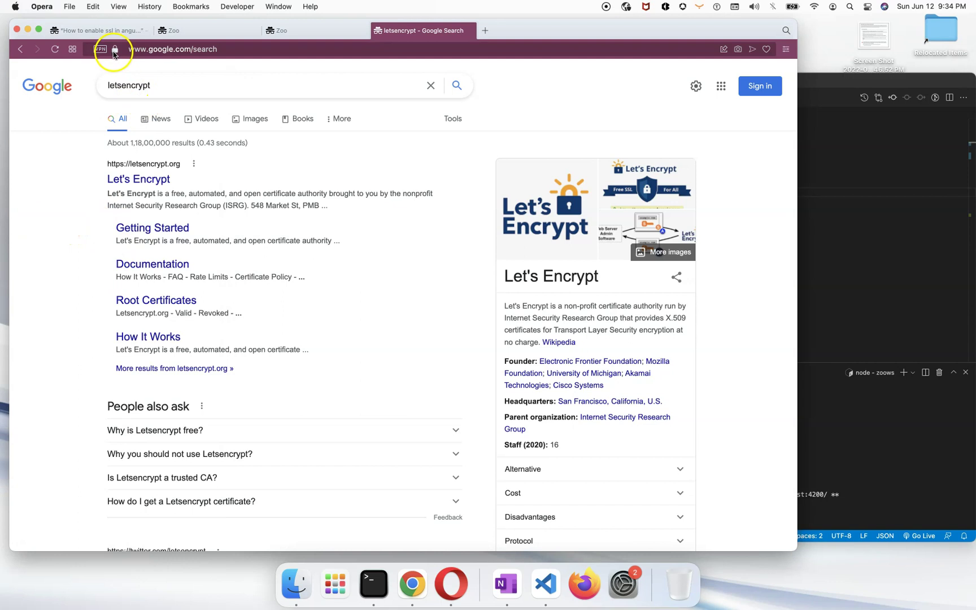
- Reload localhost:4200 in the Zoo tab, which shows welcome marked Not Secure
click(290, 31)
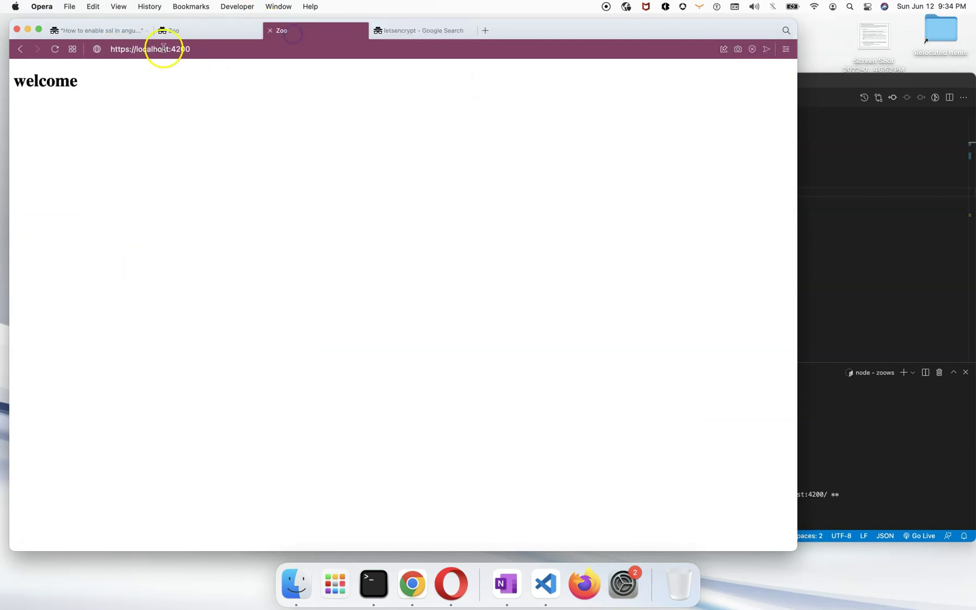
click(168, 48)
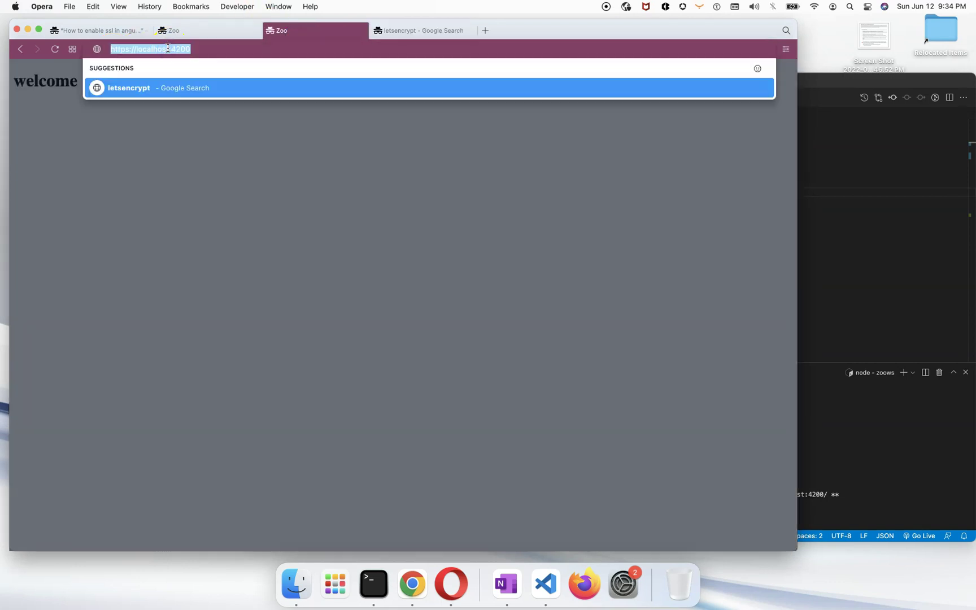
key(Right)
key(Return)
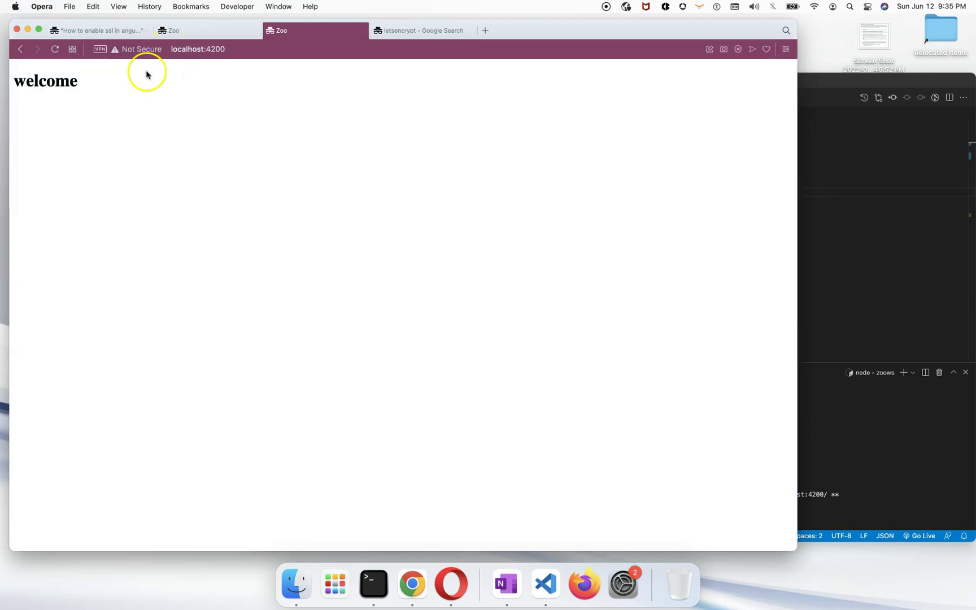
click(173, 162)
- Replace localhost with zoo.com in the Zoo tab's address and load zoo.com:4200
click(188, 48)
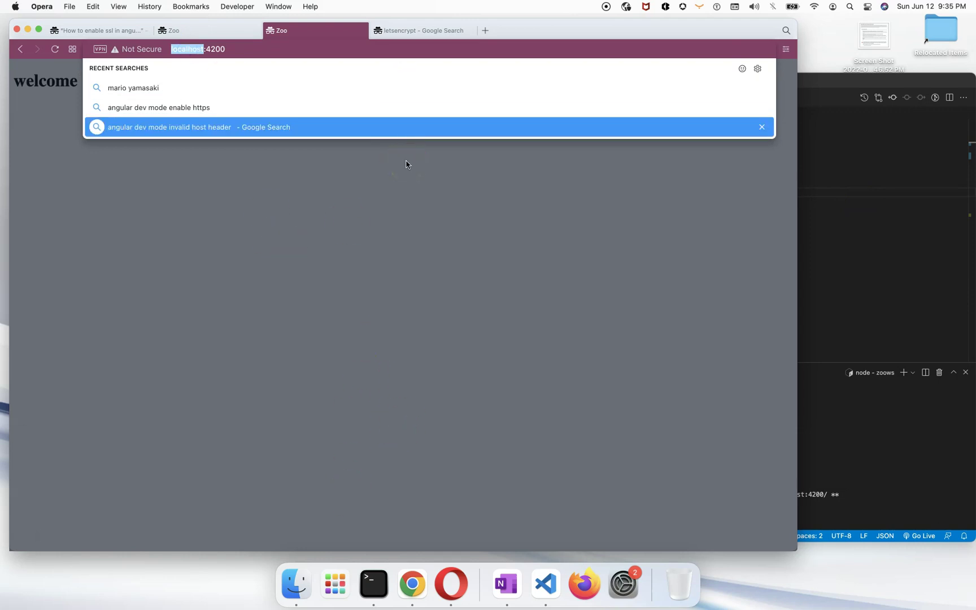
text(zoo.com)
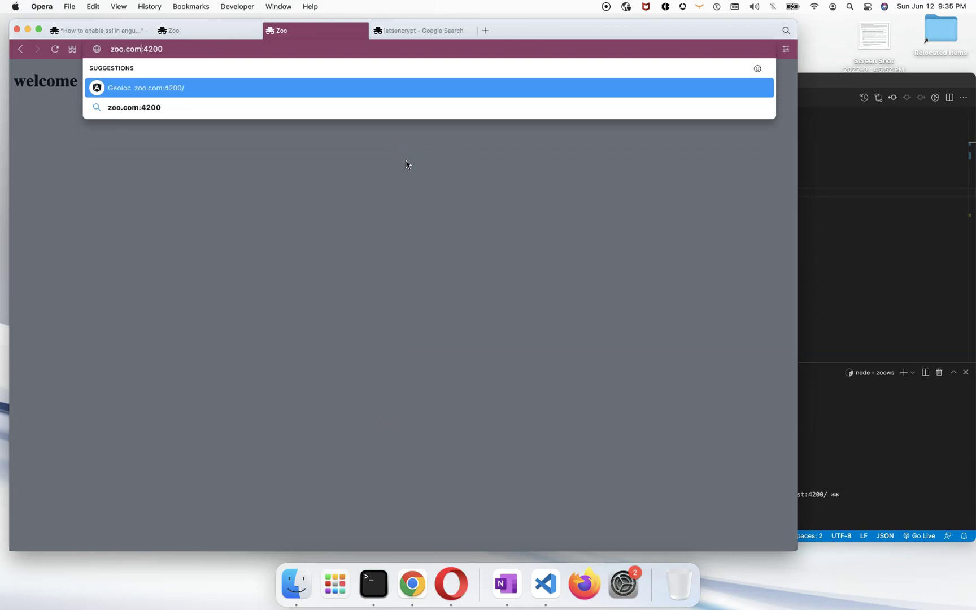
key(Return)
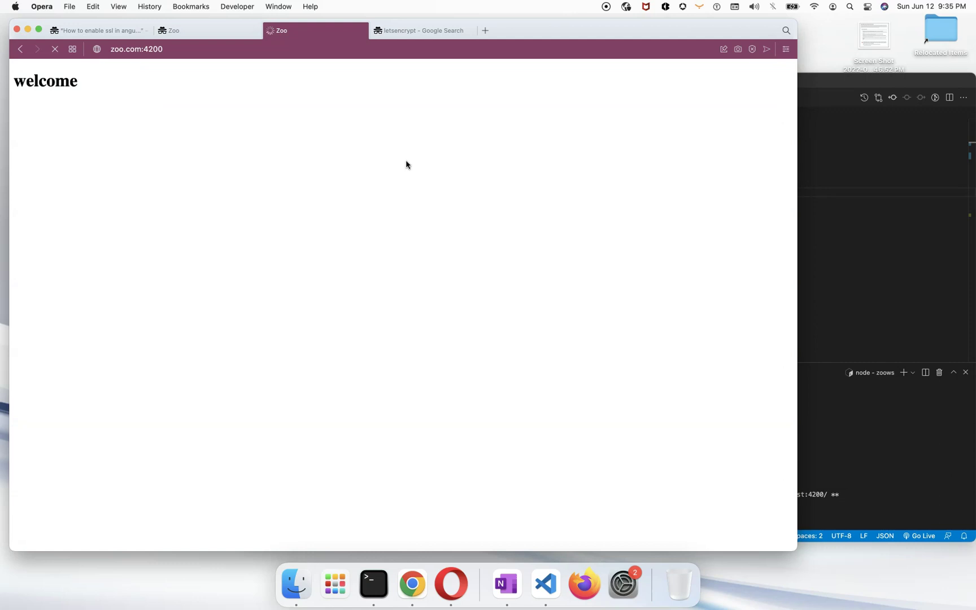
click(813, 106)
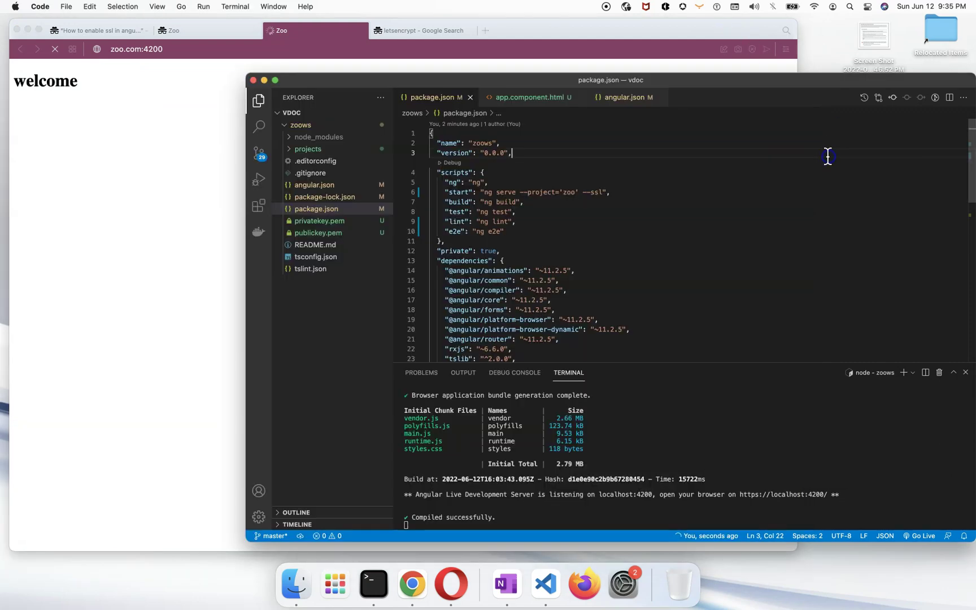
click(103, 246)
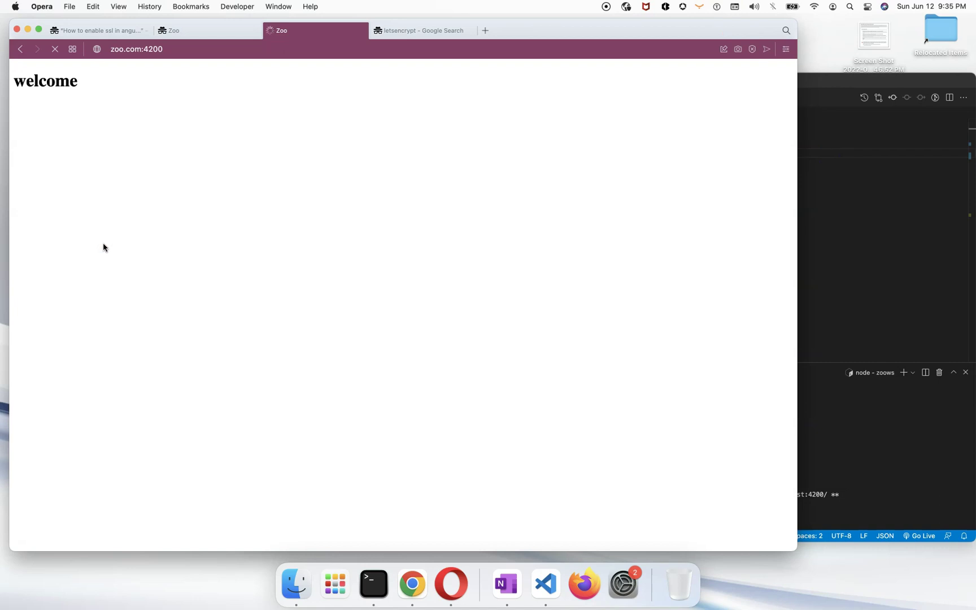
- Add a '127.0.0.1 zoo' entry to /etc/hosts via sudo vi and save it
click(411, 584)
click(374, 583)
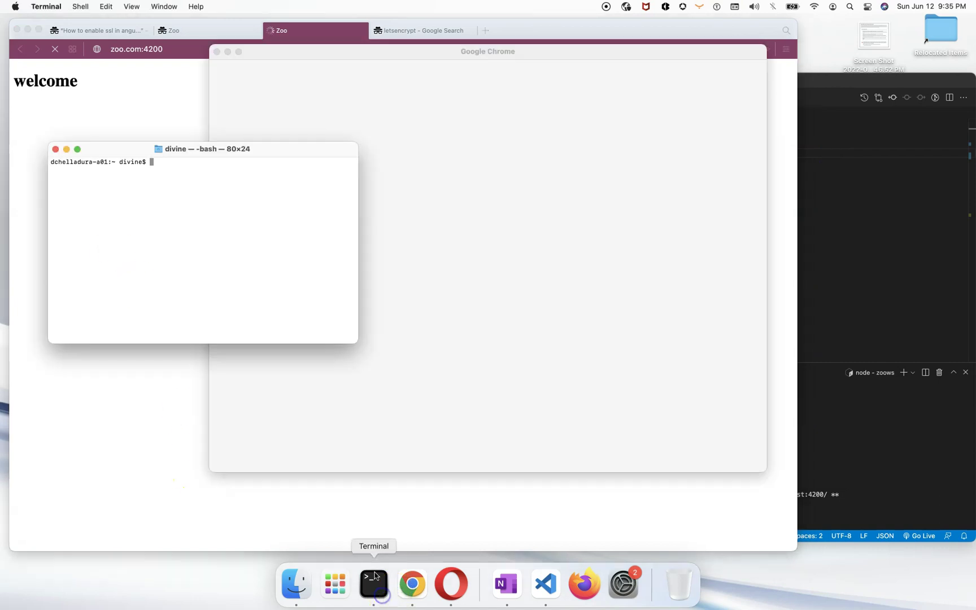
click(244, 204)
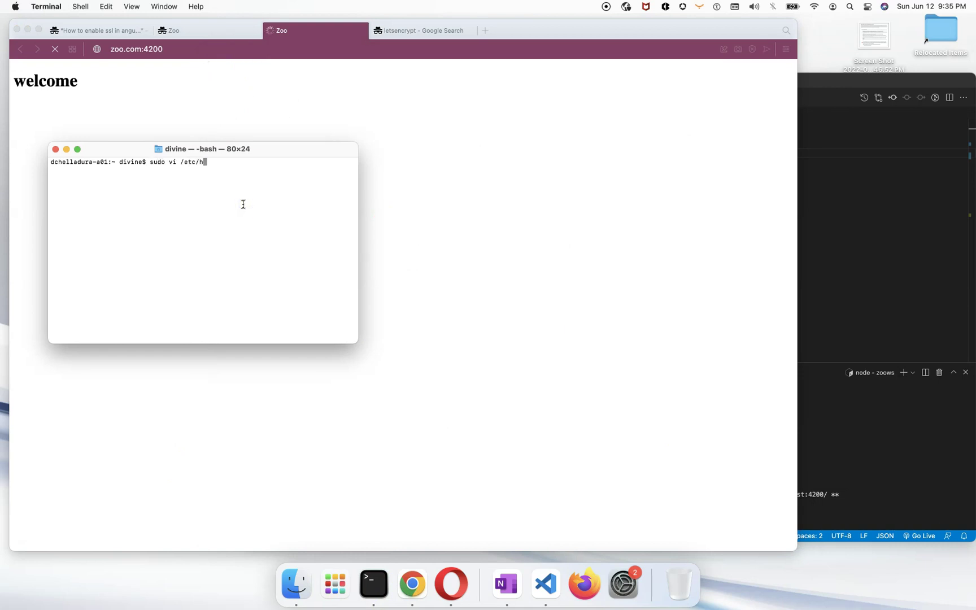
key(Return)
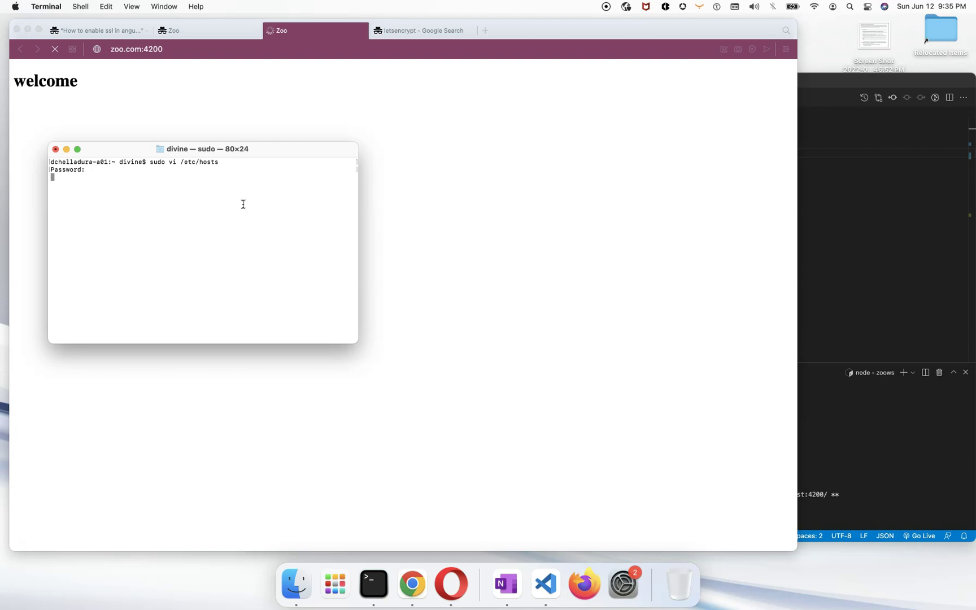
key(Return)
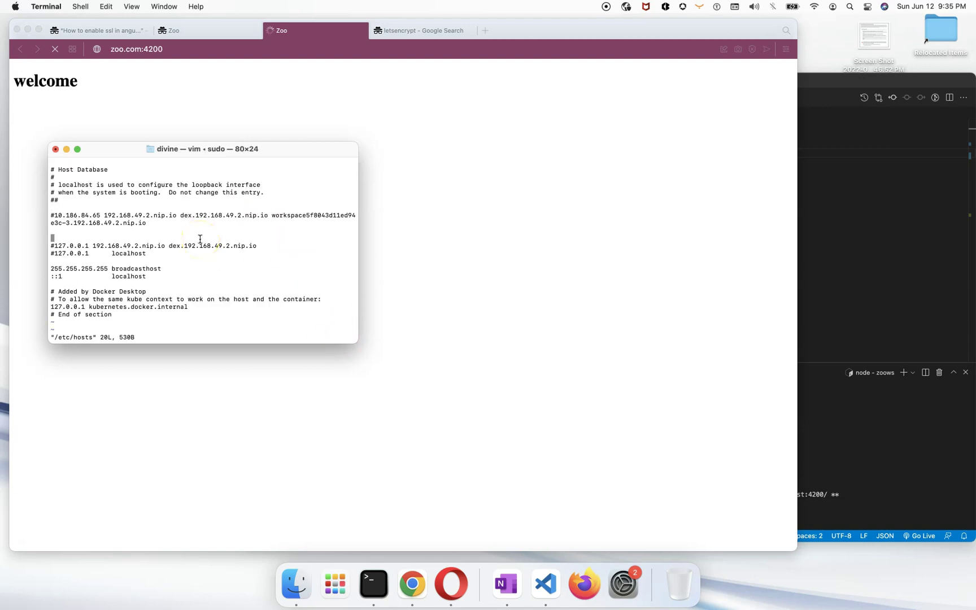
text(i127.0.0.1 zoo.com)
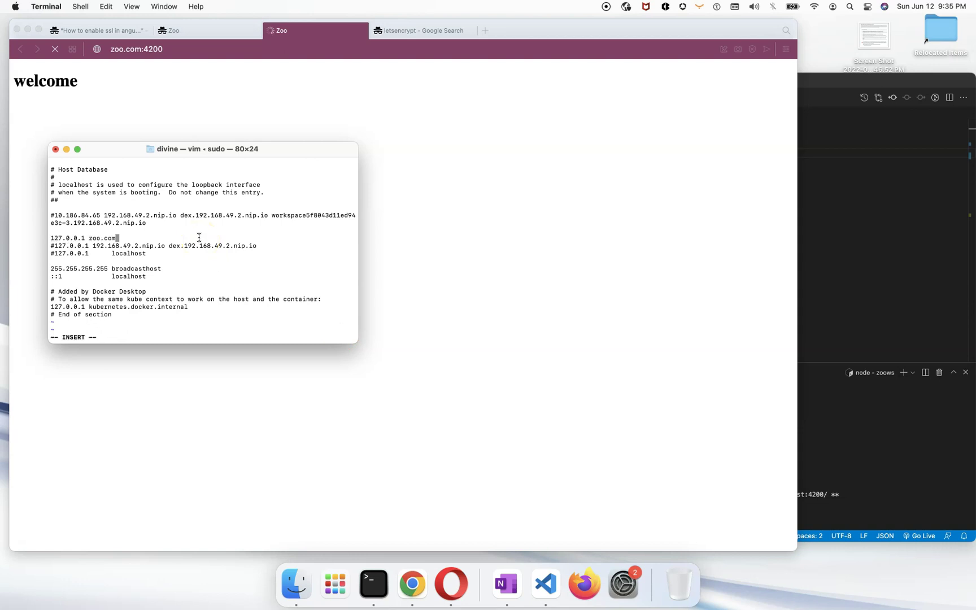
key(Escape)
text(:wq)
key(Return)
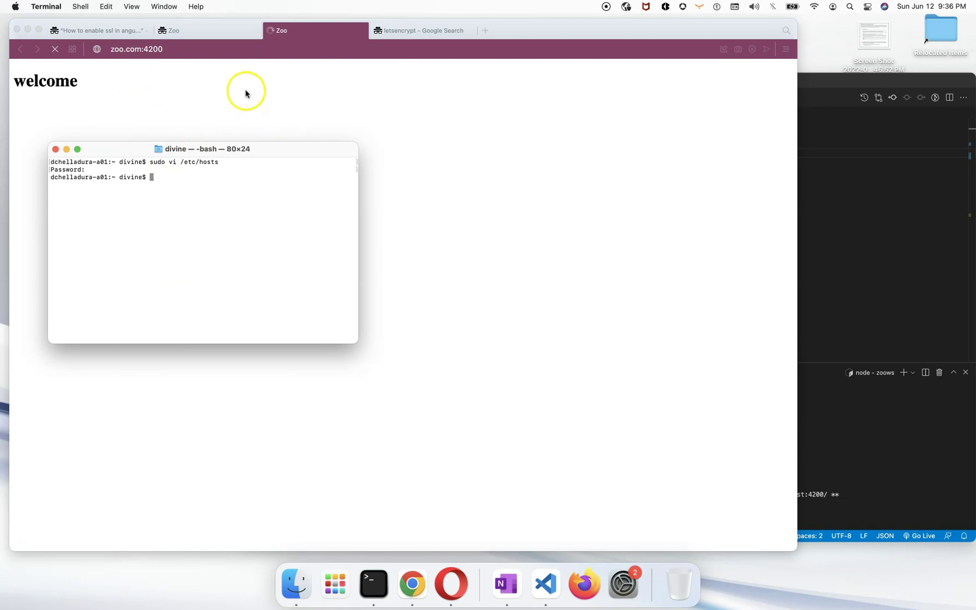
click(177, 51)
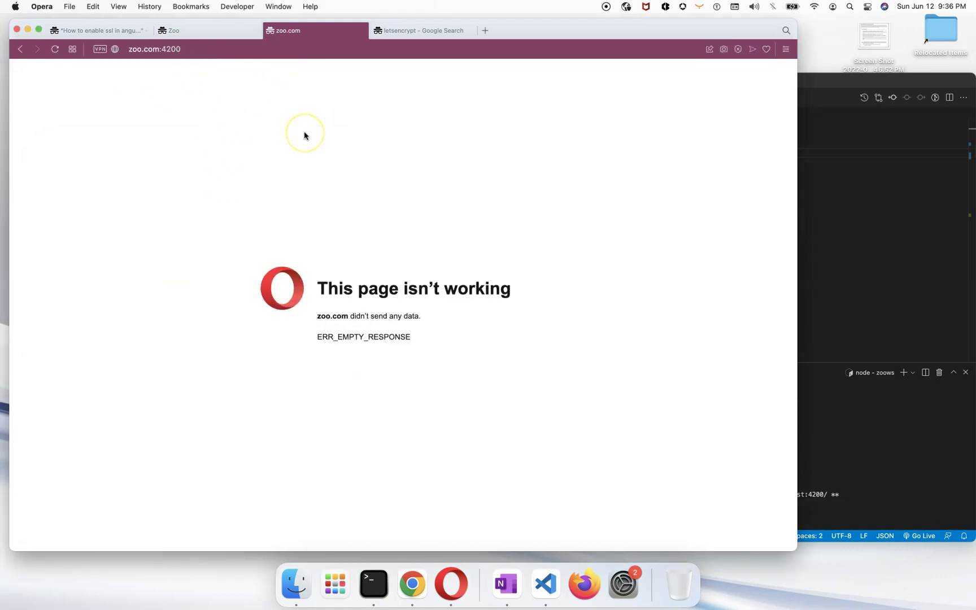
click(844, 425)
click(126, 214)
click(211, 46)
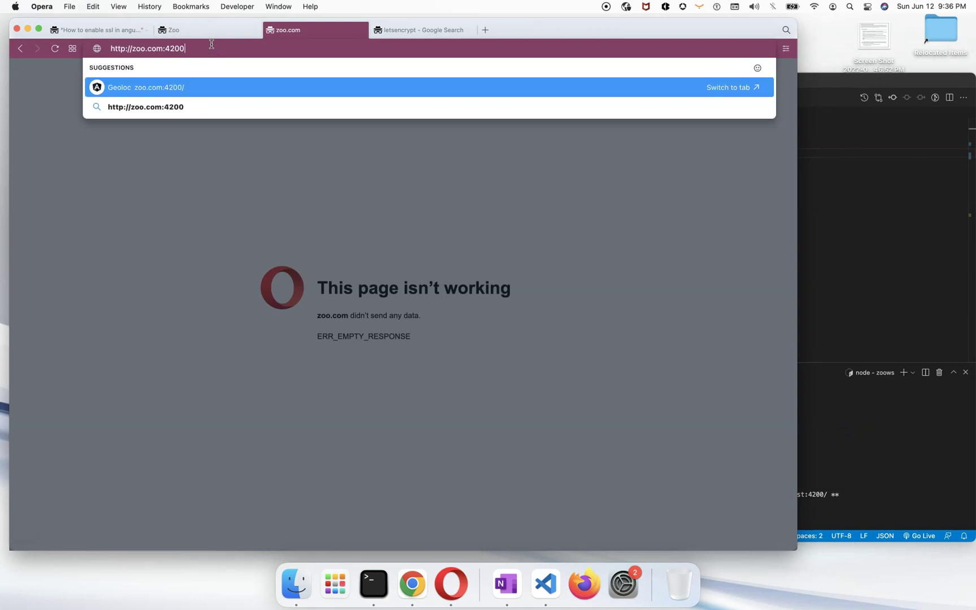
click(129, 48)
text(s)
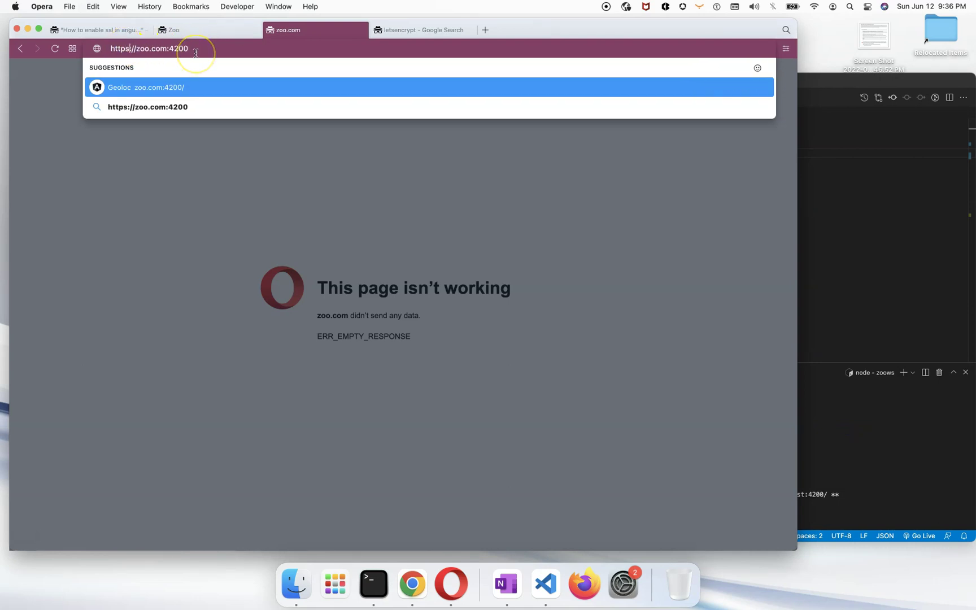
key(Return)
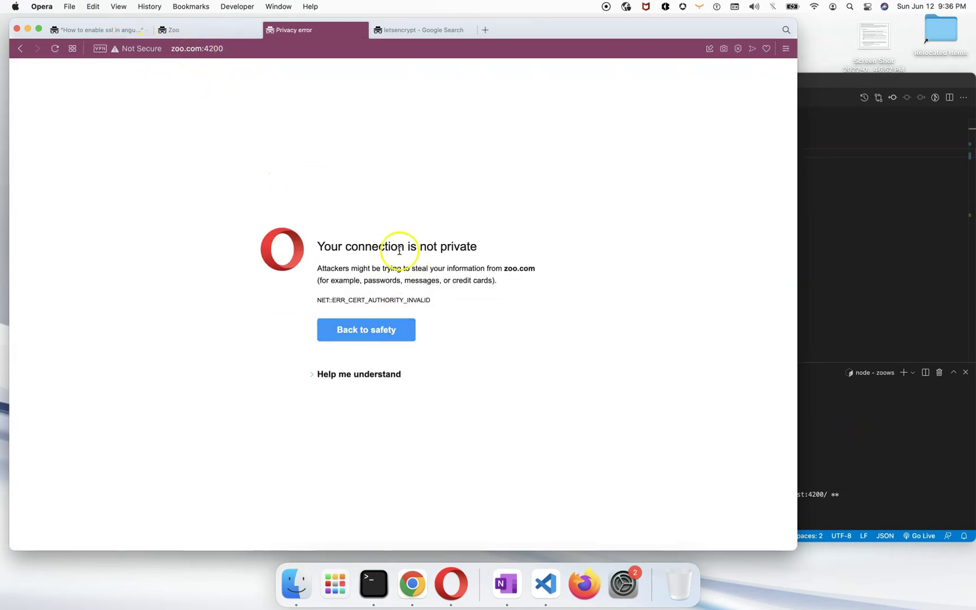
click(371, 378)
click(374, 406)
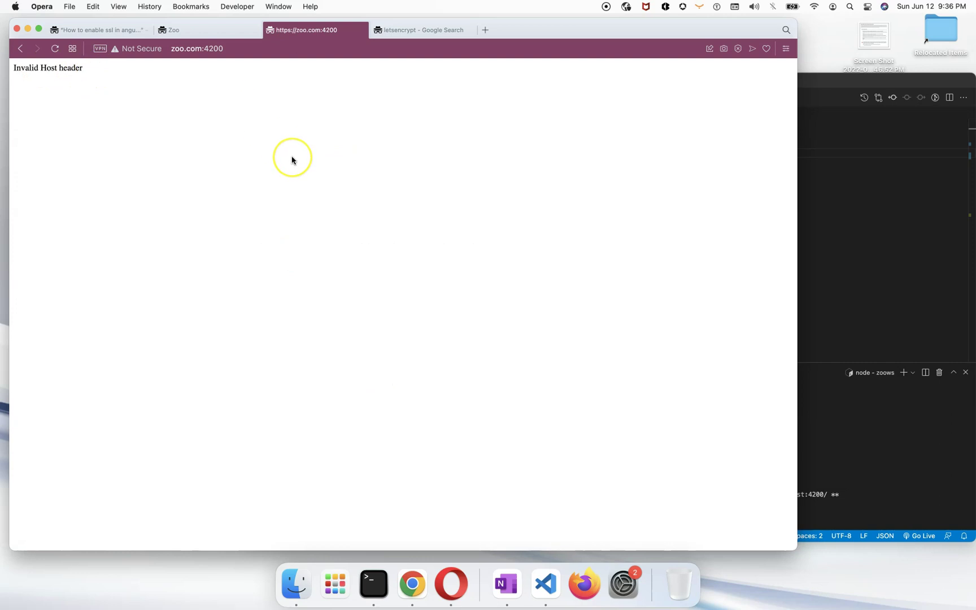
- Add "disableHostCheck": true after browserTarget in angular.json's serve options and save
click(847, 222)
click(314, 184)
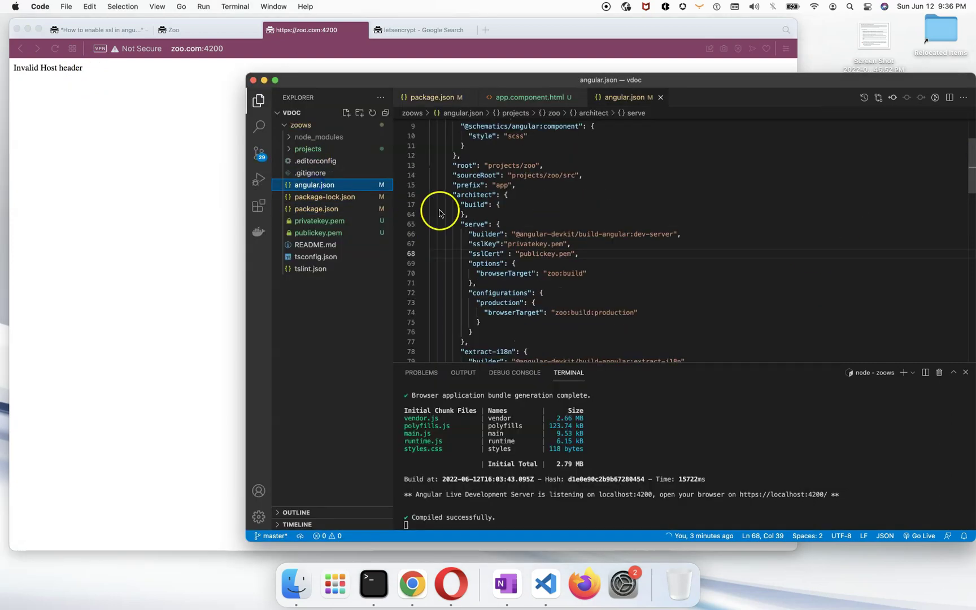
scroll(583, 248, down, 3)
scroll(583, 251, down, 1)
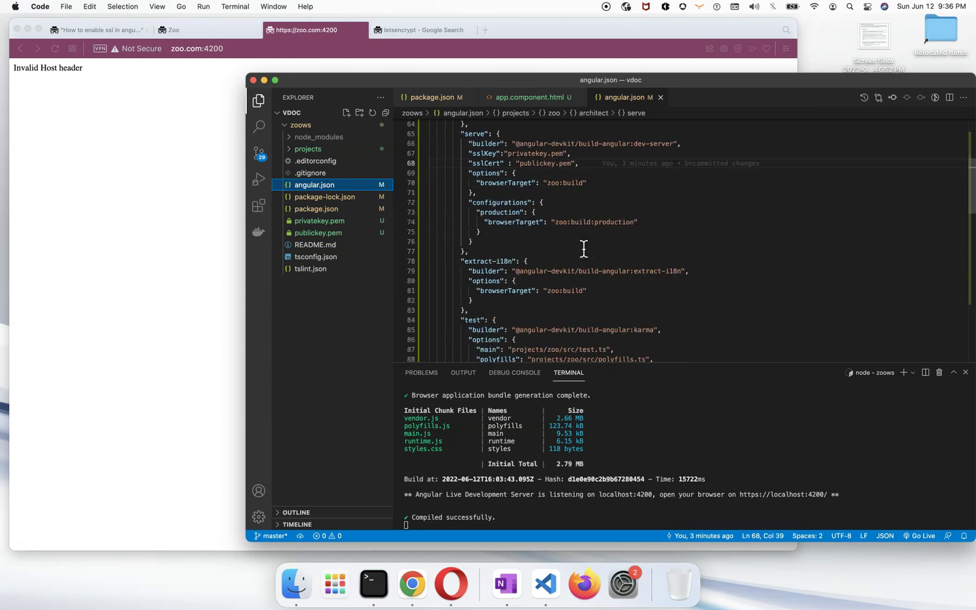
scroll(583, 255, up, 1)
scroll(581, 261, up, 2)
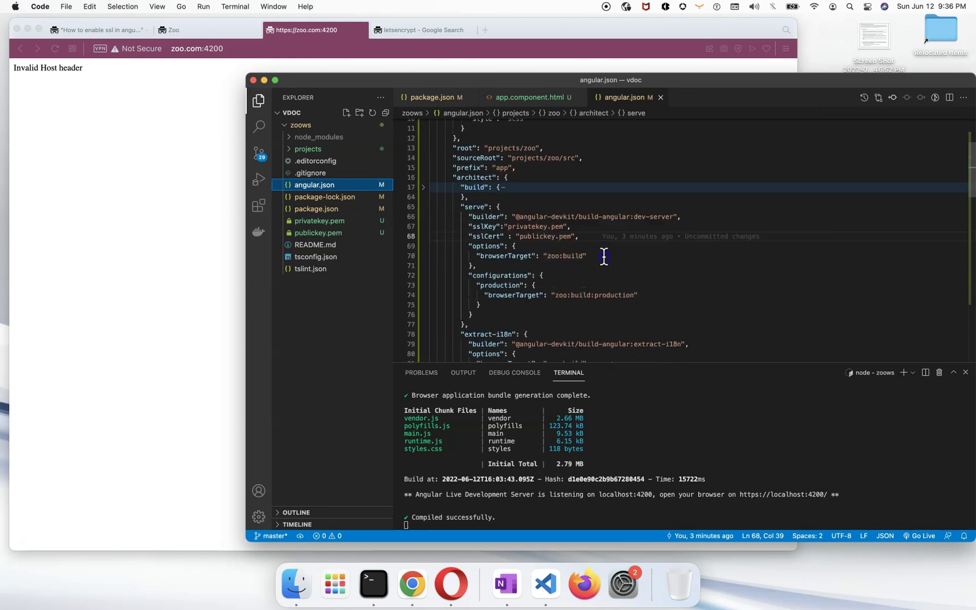
click(603, 256)
text(,)
key(Return)
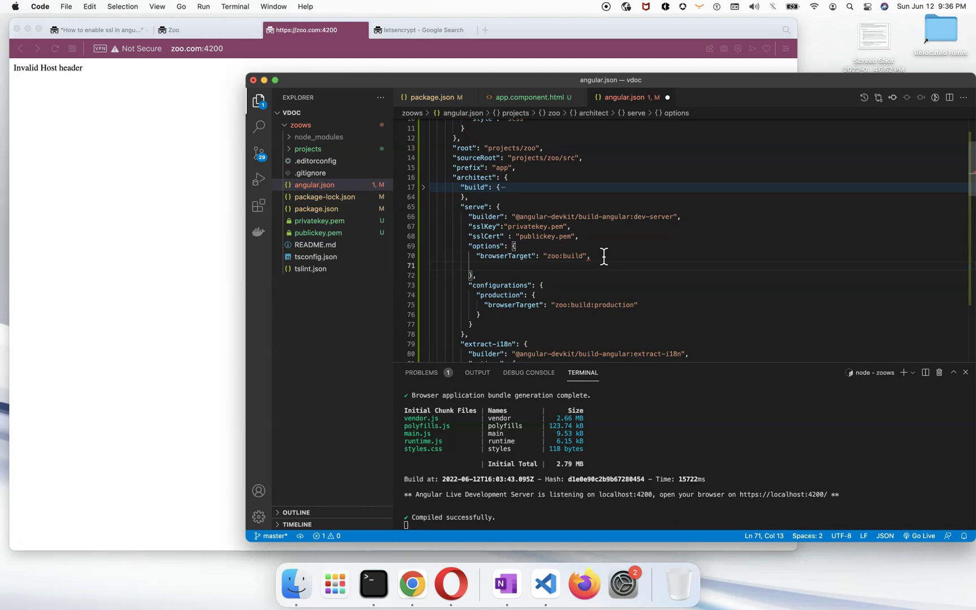
text(")
key(Return)
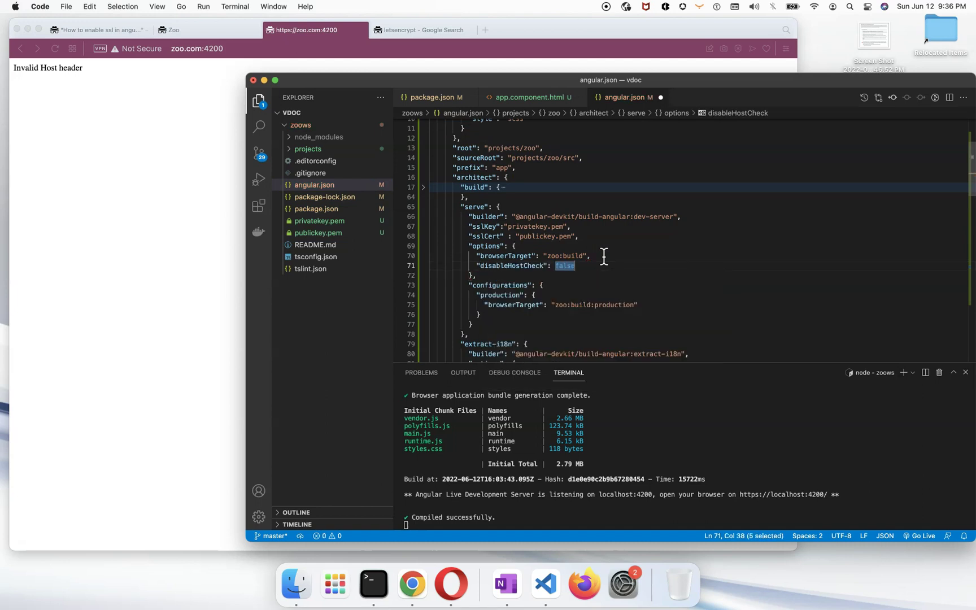
text(true)
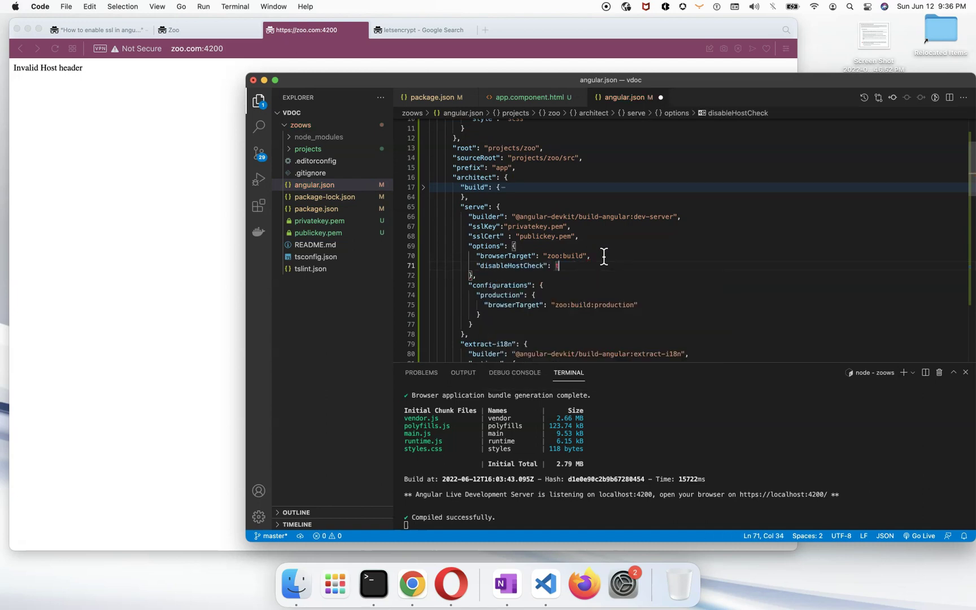
key(super+s)
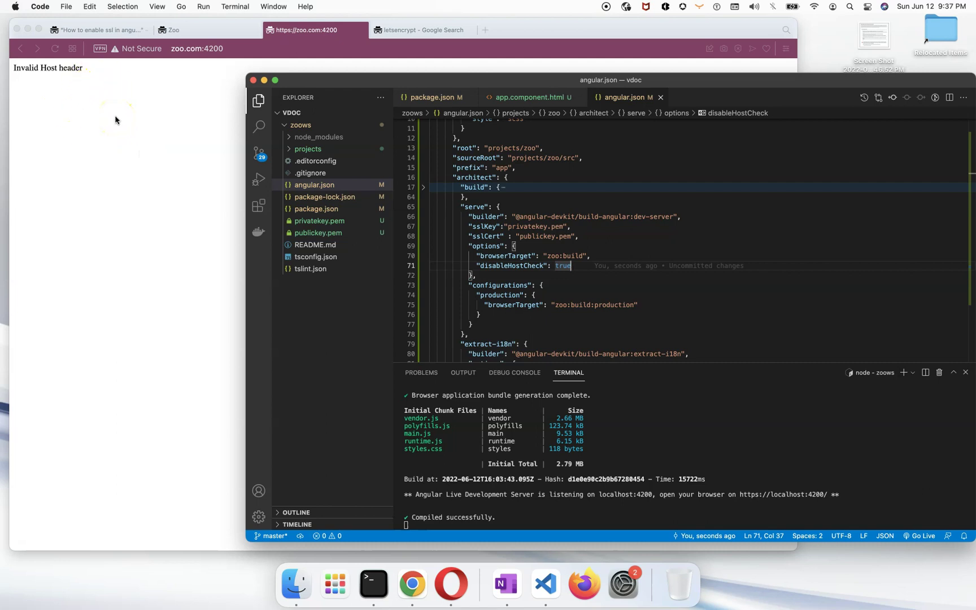
- Compare Opera's Invalid Host header page with the disableHostCheck option in angular.json
click(115, 120)
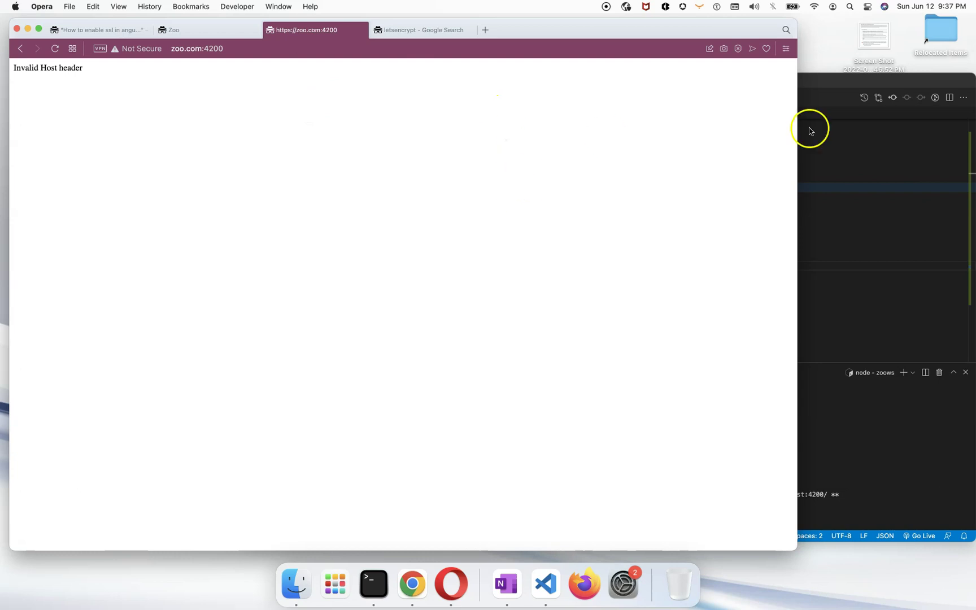
click(919, 220)
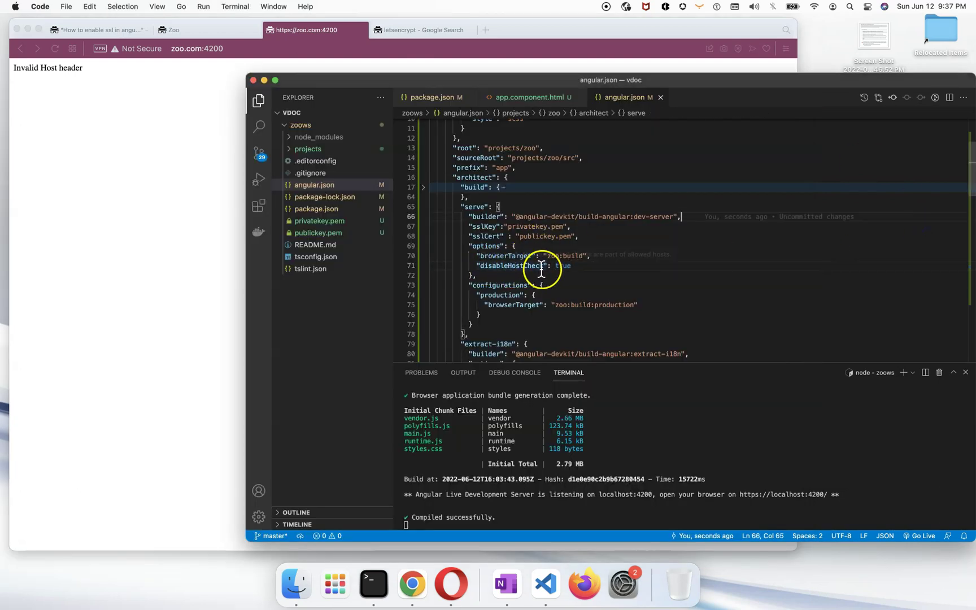
double_click(500, 267)
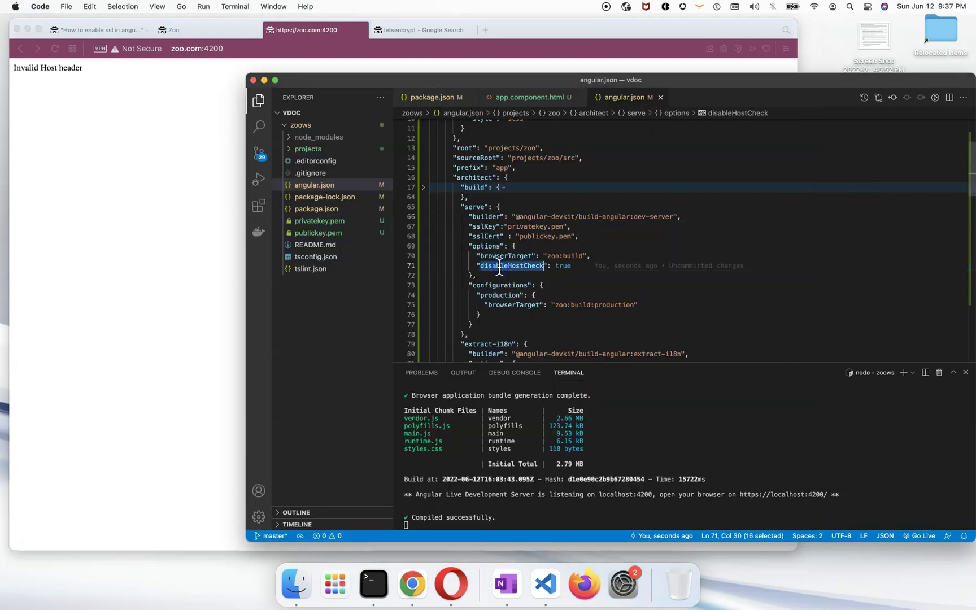
click(173, 221)
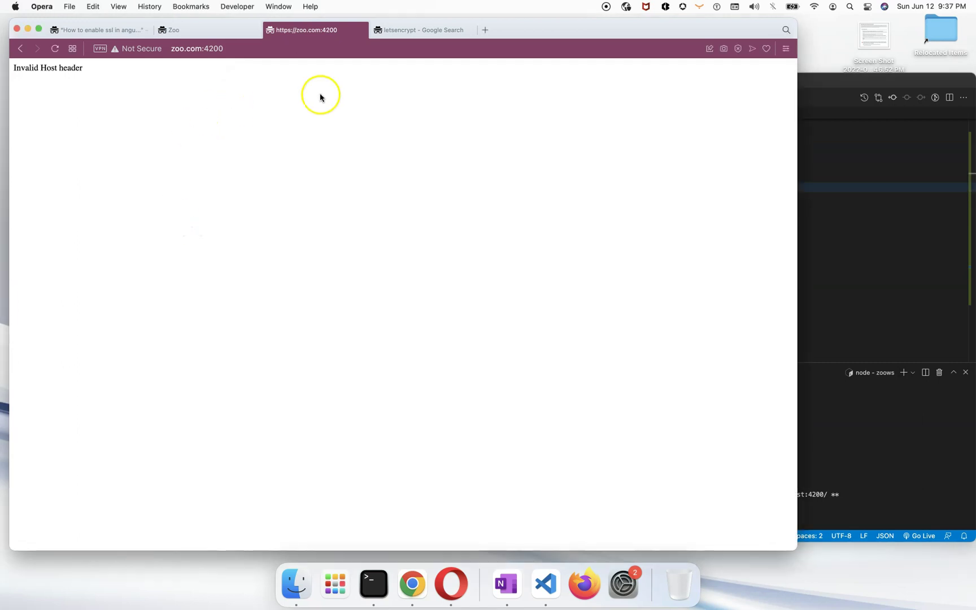
- Stop and rerun the dev server in the VS Code terminal
click(888, 138)
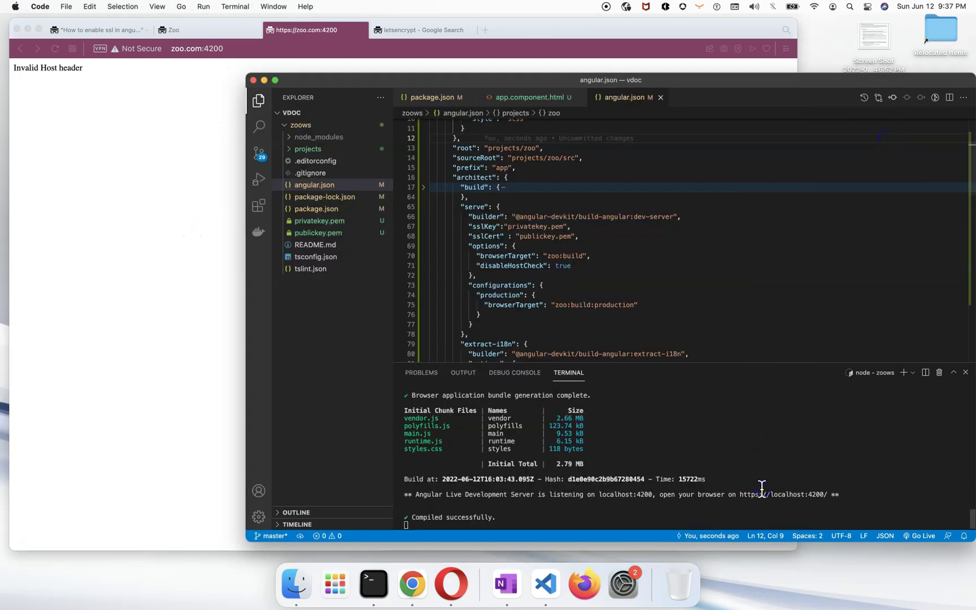
key(ctrl+c)
key(Return)
key(Return)
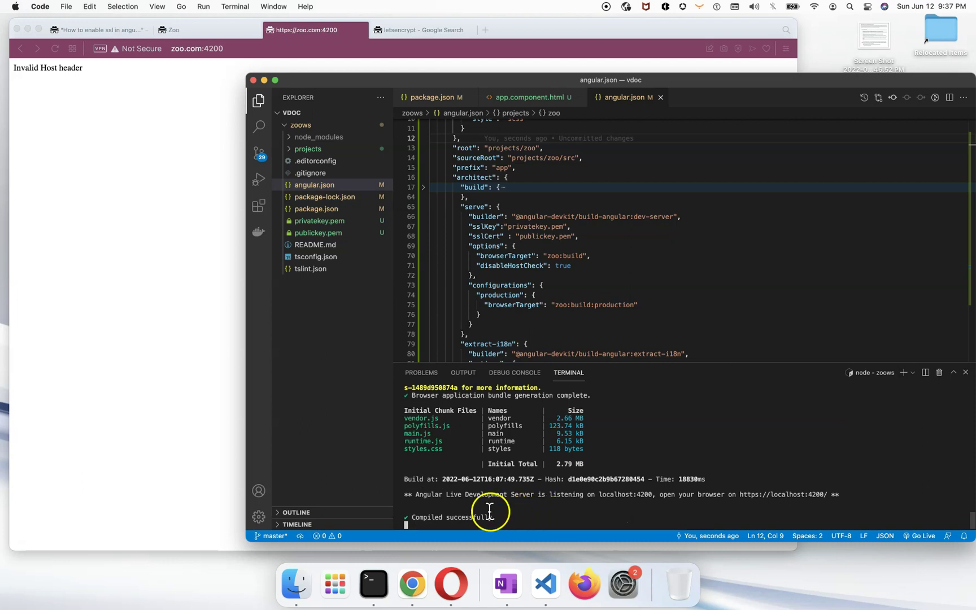
- Reload zoo.com:4200 in Opera to display the welcome page
click(178, 308)
click(271, 50)
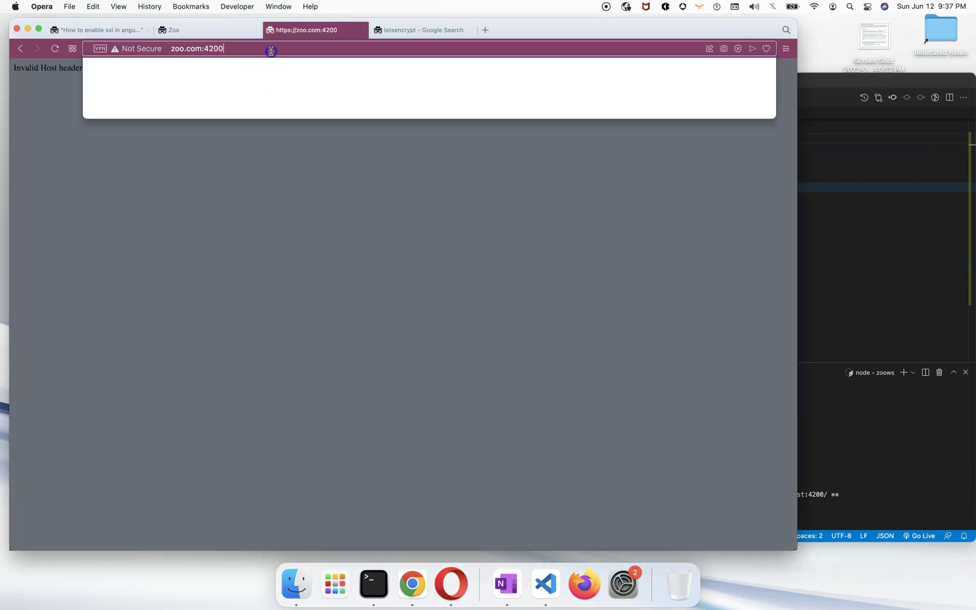
key(Return)
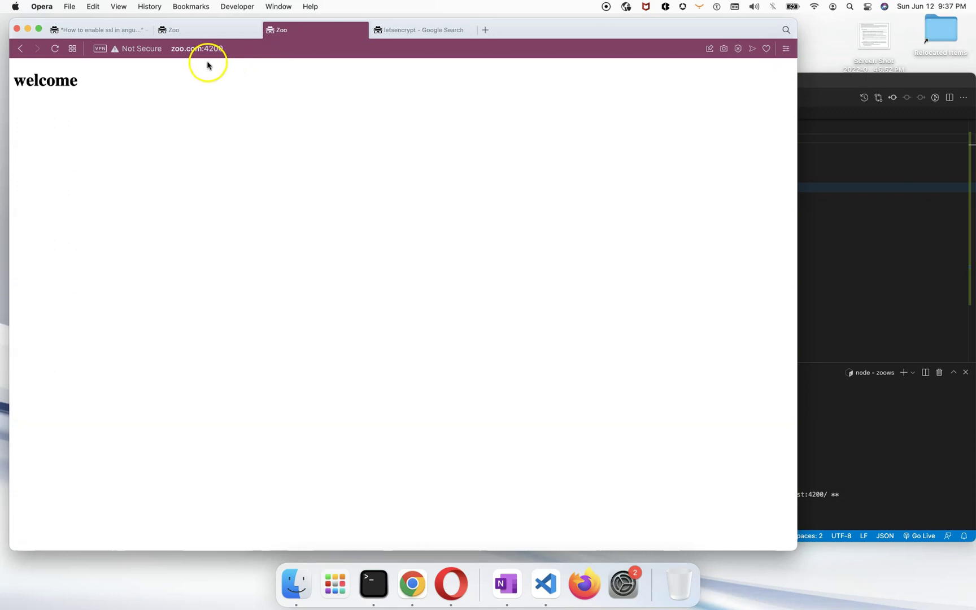